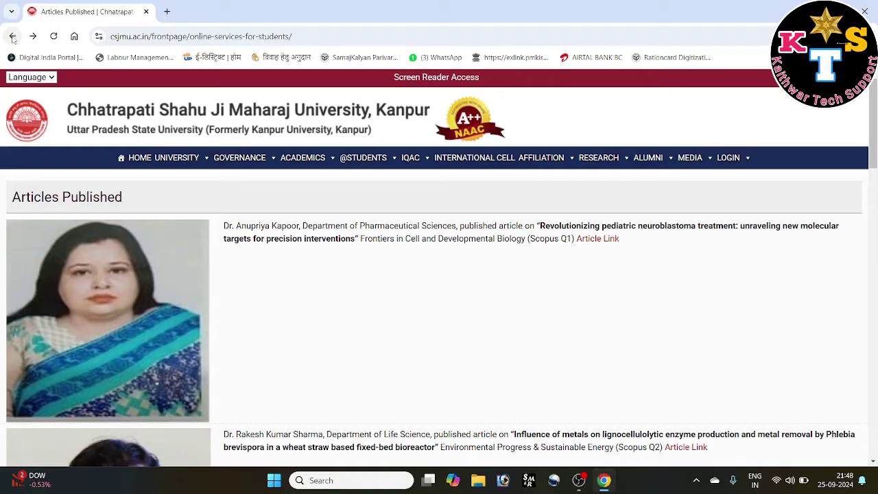
From the STUDENTS menu's Faceless Student Services, open the Degree / Marksheet / Provisional / Migration login page
{"action": "left_click_drag", "start_coordinate": [265, 260], "coordinate": [356, 169]}
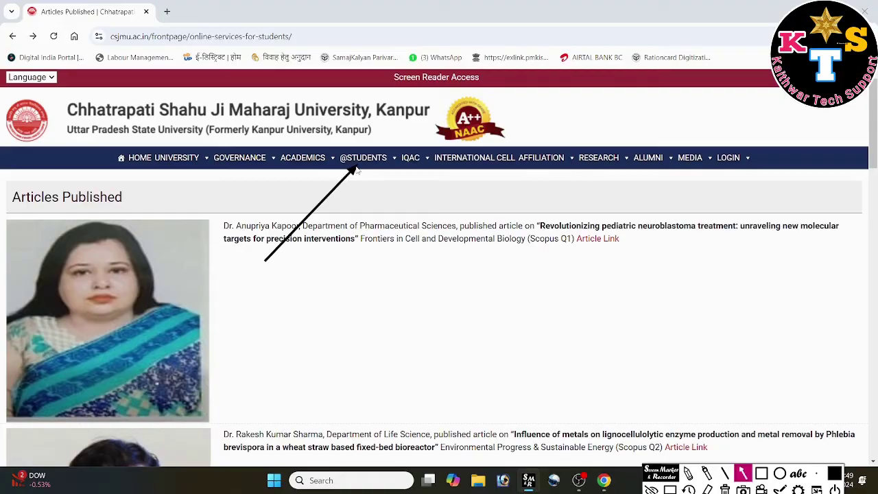
{"action": "left_click", "coordinate": [356, 170]}
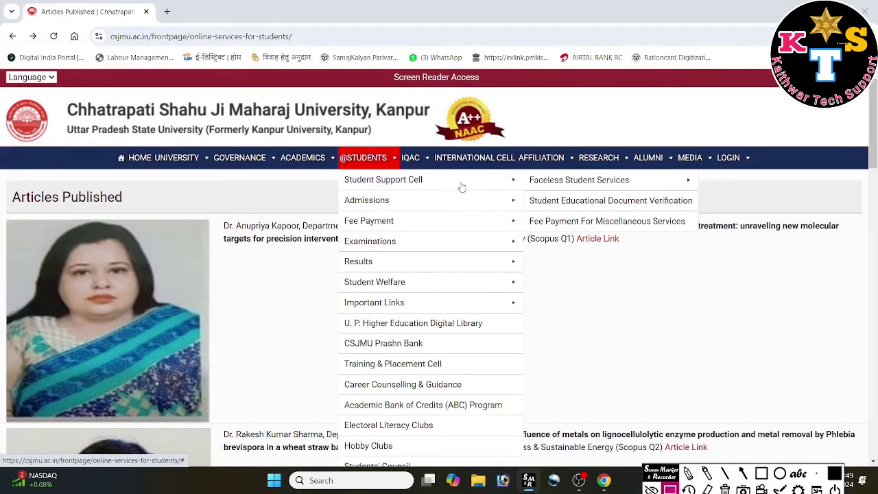
{"action": "mouse_move", "coordinate": [543, 185]}
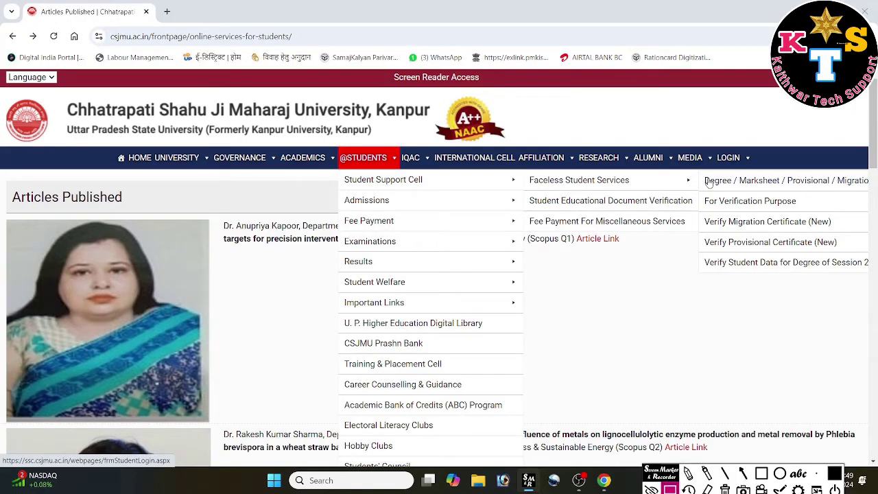
{"action": "left_click", "coordinate": [741, 180]}
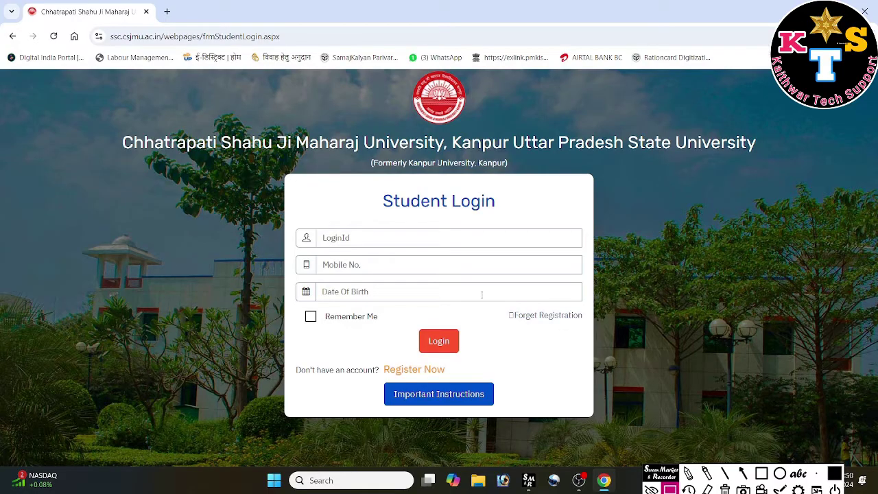
Start a new registration with session 2020-21 and exam type Regular
{"action": "left_click", "coordinate": [414, 369]}
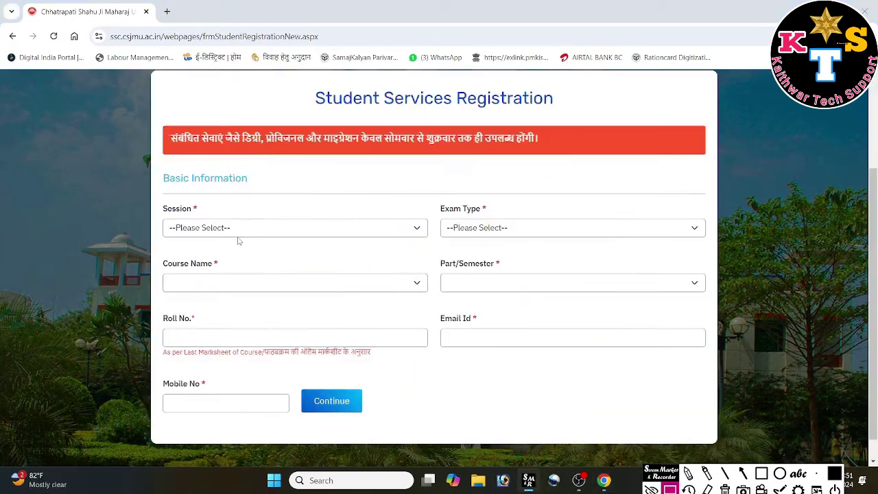
{"action": "left_click", "coordinate": [255, 232]}
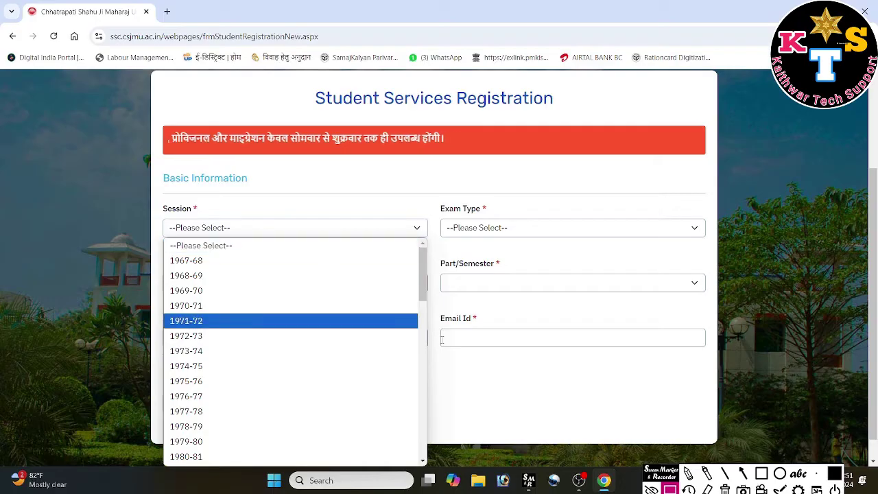
{"action": "left_click_drag", "start_coordinate": [425, 295], "coordinate": [440, 449]}
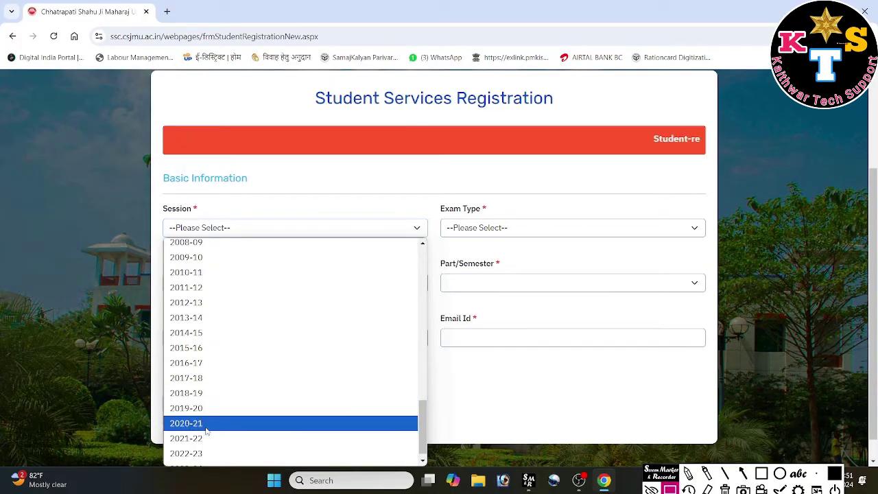
{"action": "left_click", "coordinate": [206, 430]}
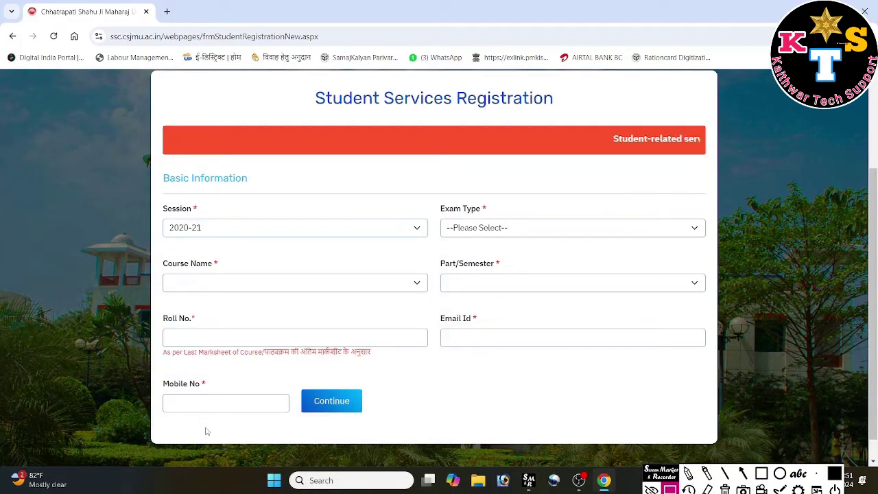
{"action": "left_click", "coordinate": [529, 232]}
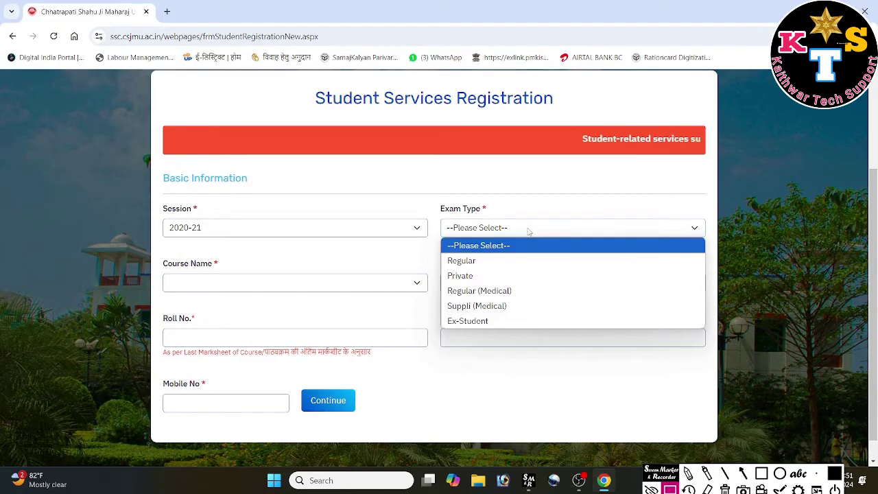
{"action": "left_click", "coordinate": [472, 261]}
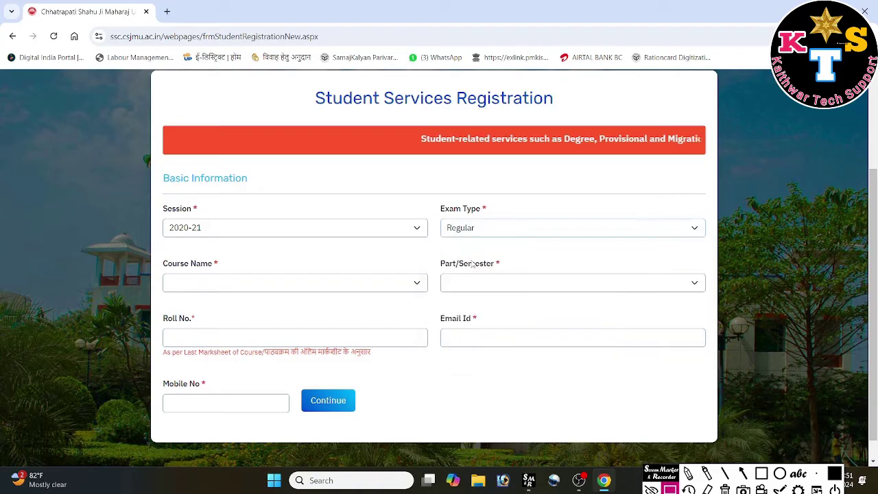
Choose BACHELOR OF ARTS as the course and part III
{"action": "left_click", "coordinate": [248, 289]}
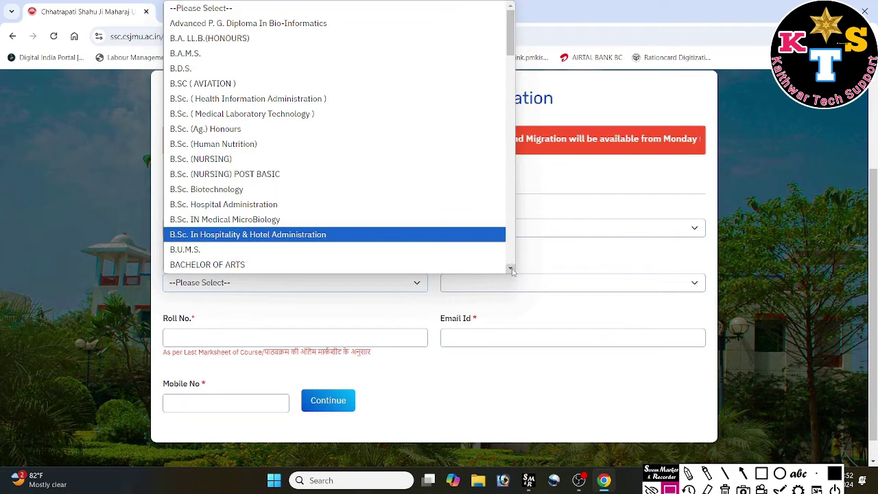
{"action": "scroll", "coordinate": [511, 270], "scroll_direction": "down", "scroll_amount": 5}
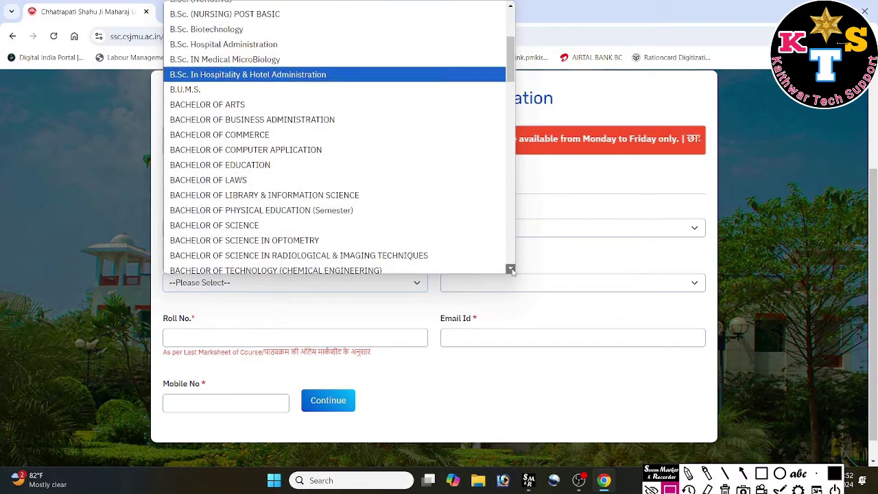
{"action": "left_click", "coordinate": [511, 270]}
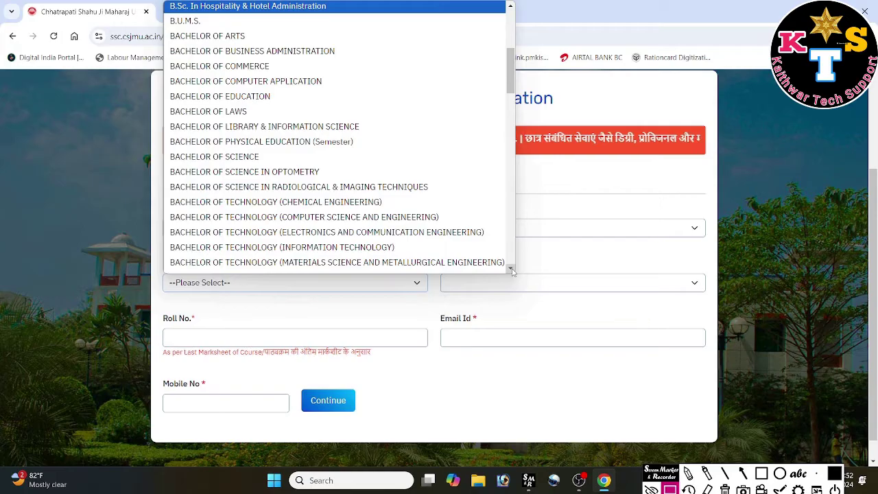
{"action": "left_click", "coordinate": [238, 38]}
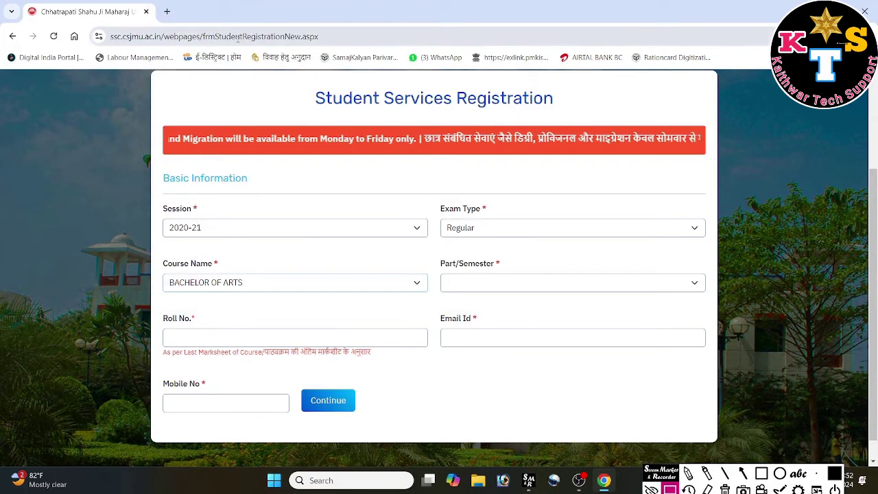
{"action": "left_click", "coordinate": [510, 282]}
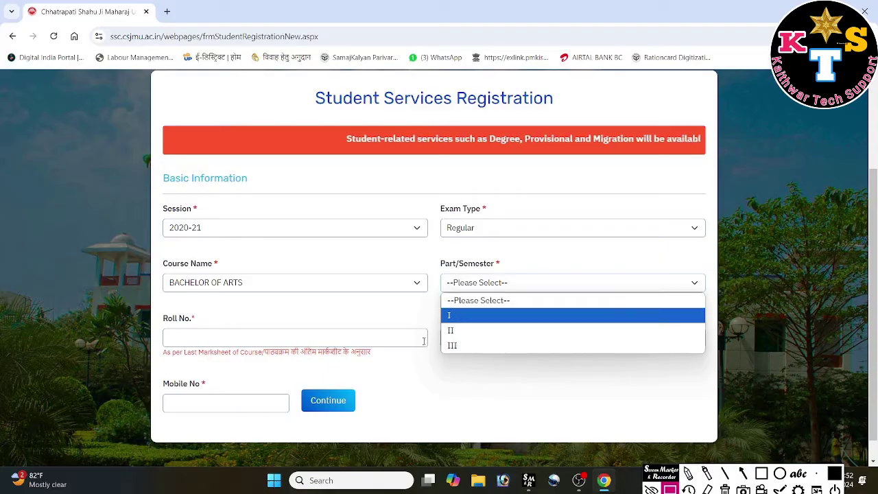
{"action": "left_click", "coordinate": [461, 347]}
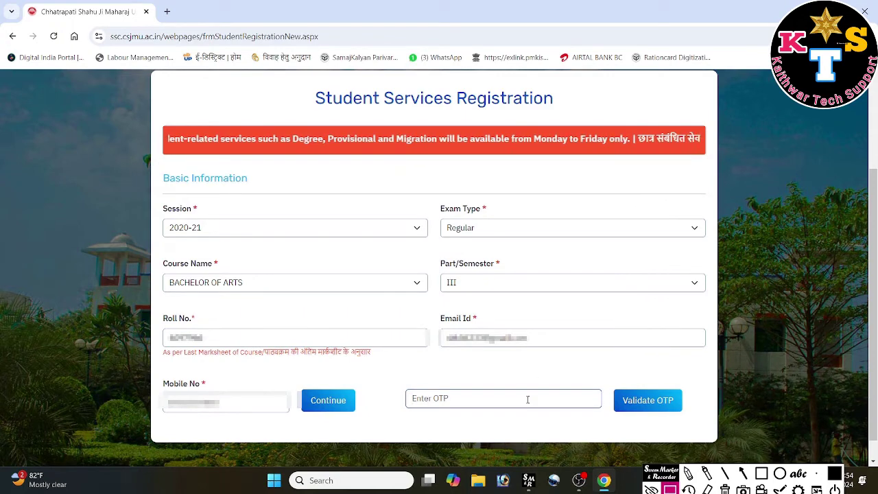
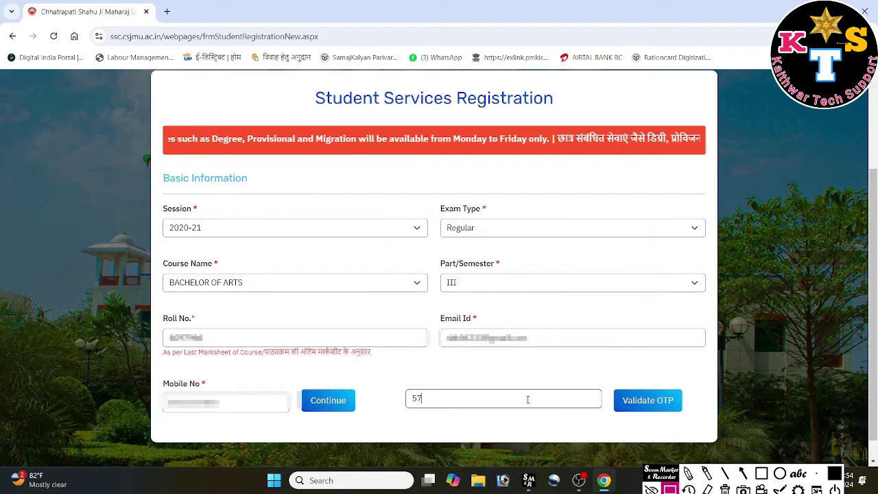
Enter the received OTP, validate it, and proceed to the Other Information section
{"action": "left_click", "coordinate": [662, 402]}
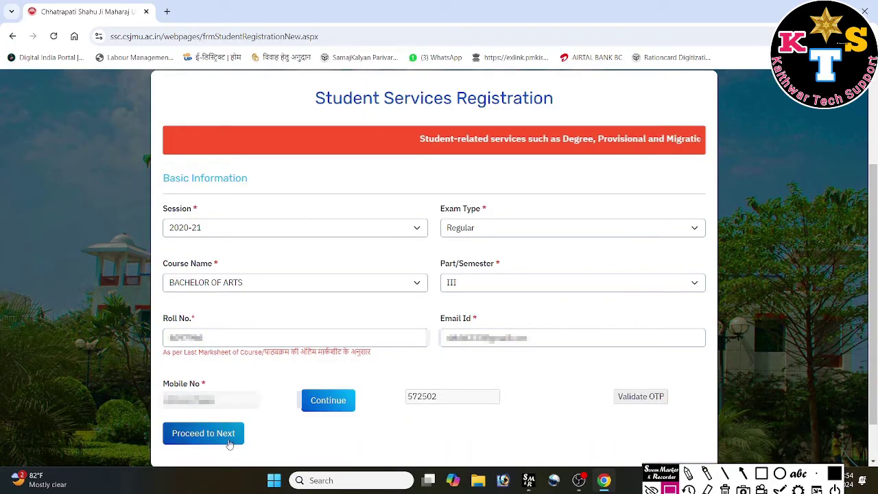
{"action": "left_click", "coordinate": [208, 433]}
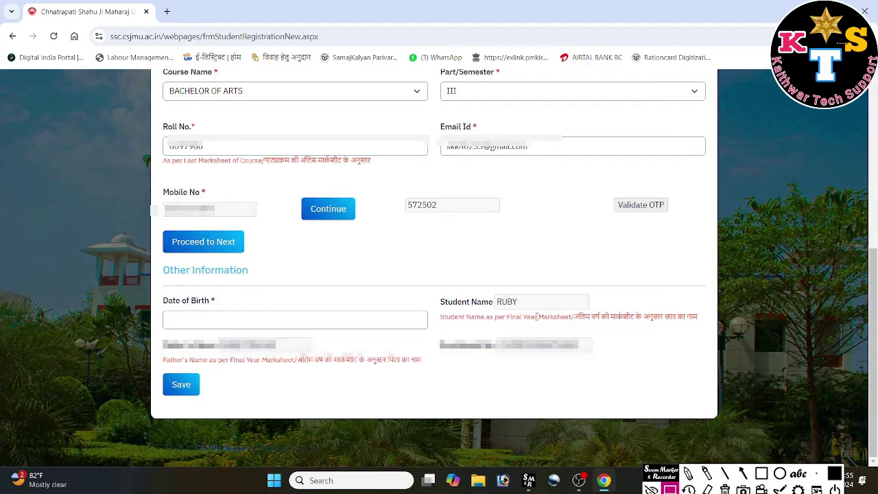
Set the date of birth in 2001 from the calendar and save the registration
{"action": "left_click", "coordinate": [271, 325]}
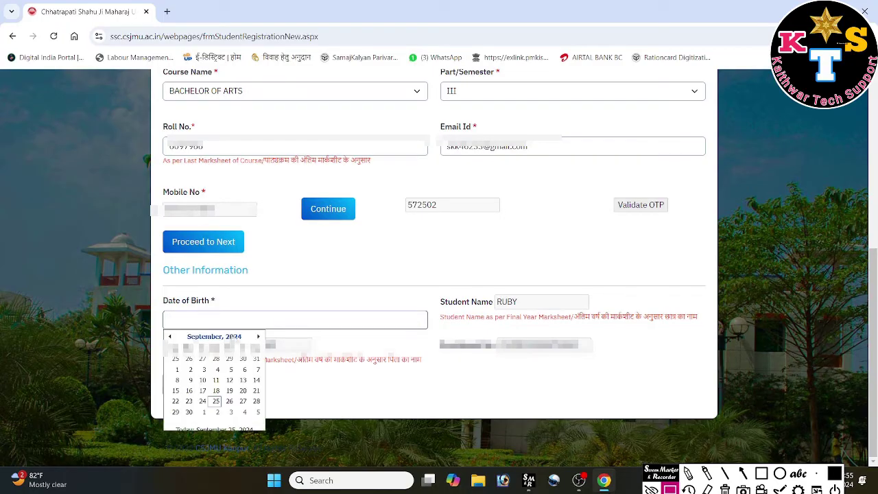
{"action": "left_click", "coordinate": [235, 336]}
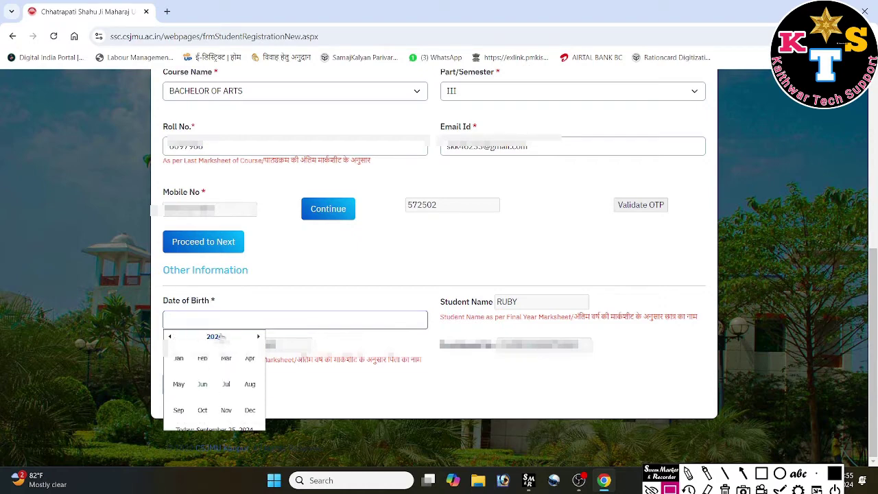
{"action": "left_click", "coordinate": [224, 336]}
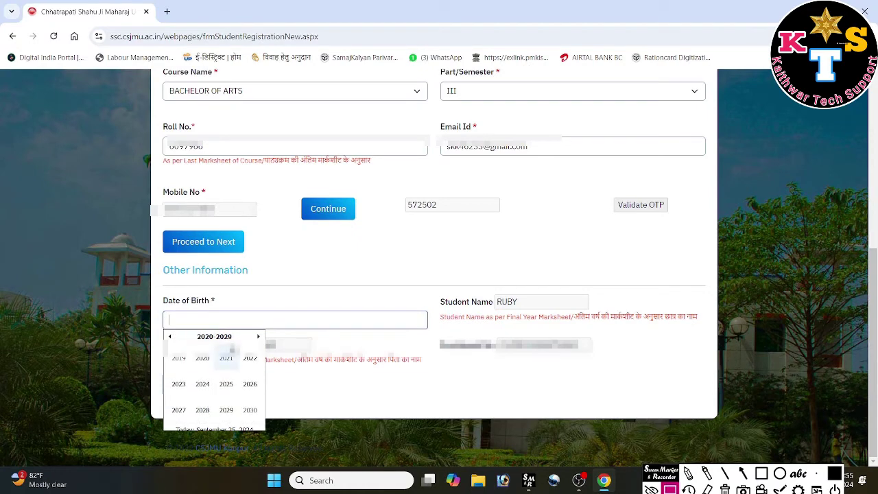
{"action": "left_click", "coordinate": [170, 336]}
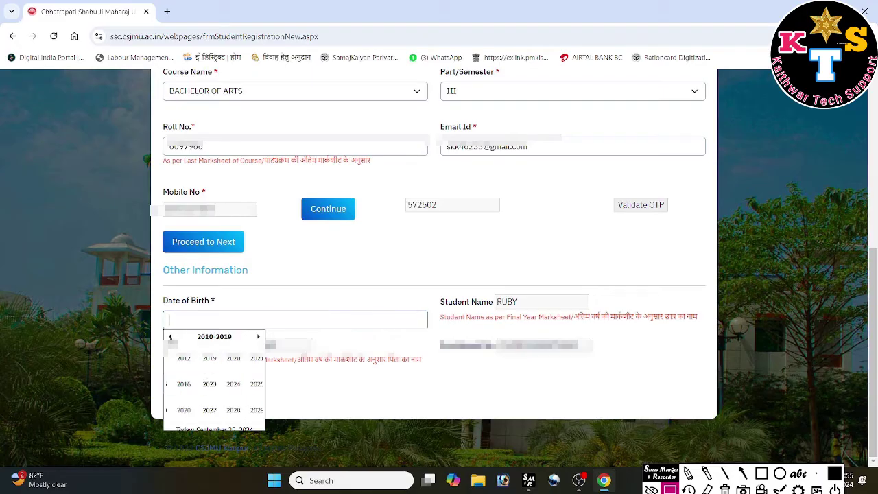
{"action": "left_click", "coordinate": [170, 336]}
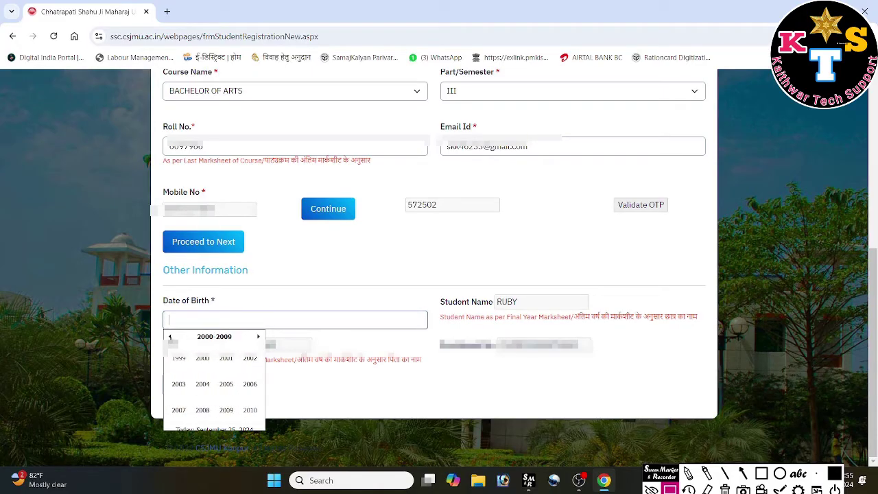
{"action": "left_click", "coordinate": [226, 360]}
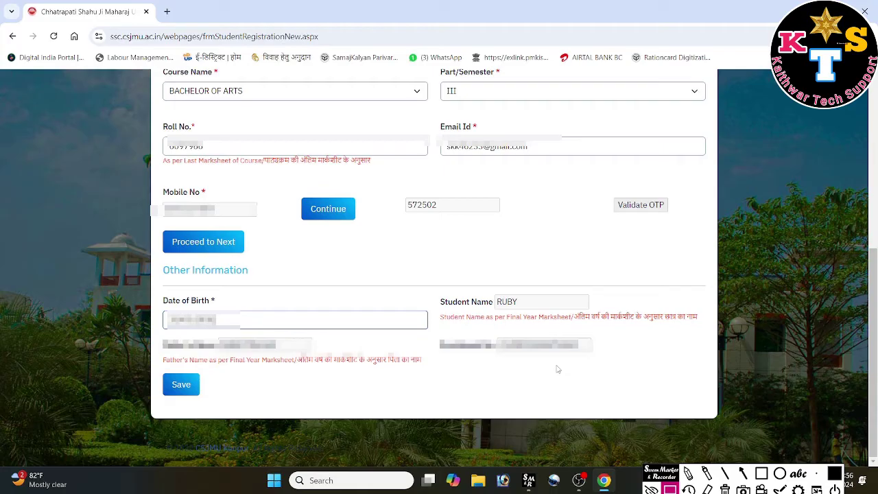
{"action": "left_click", "coordinate": [180, 387]}
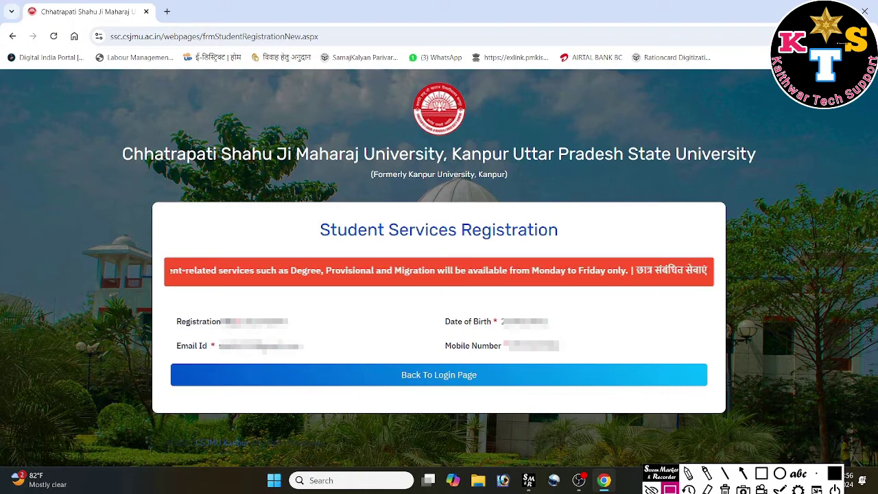
Paste the copied registration number as the login ID and enter the mobile number
{"action": "double_click", "coordinate": [264, 323]}
{"action": "left_click", "coordinate": [381, 336]}
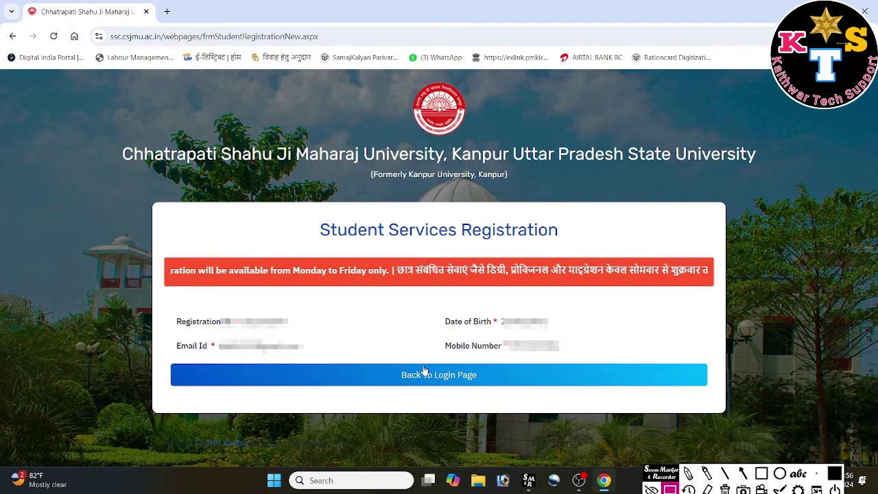
{"action": "left_click", "coordinate": [426, 374]}
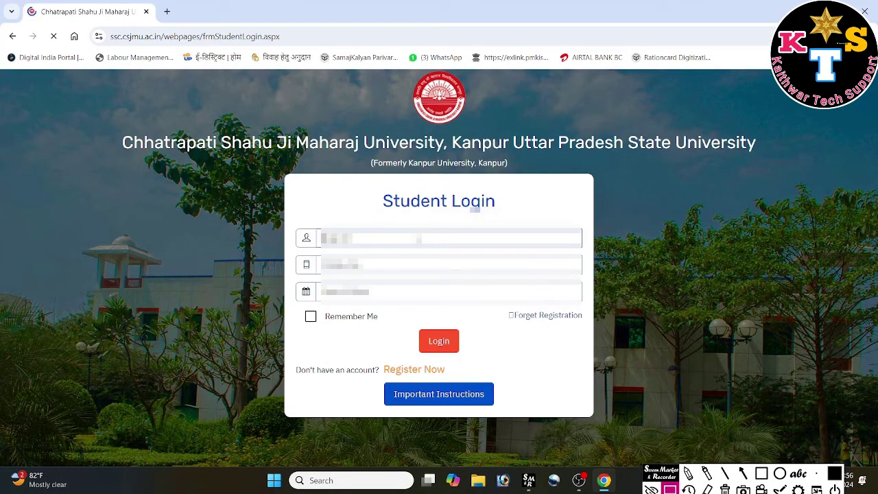
{"action": "key", "text": "ctrl+v"}
{"action": "key", "text": "Tab"}
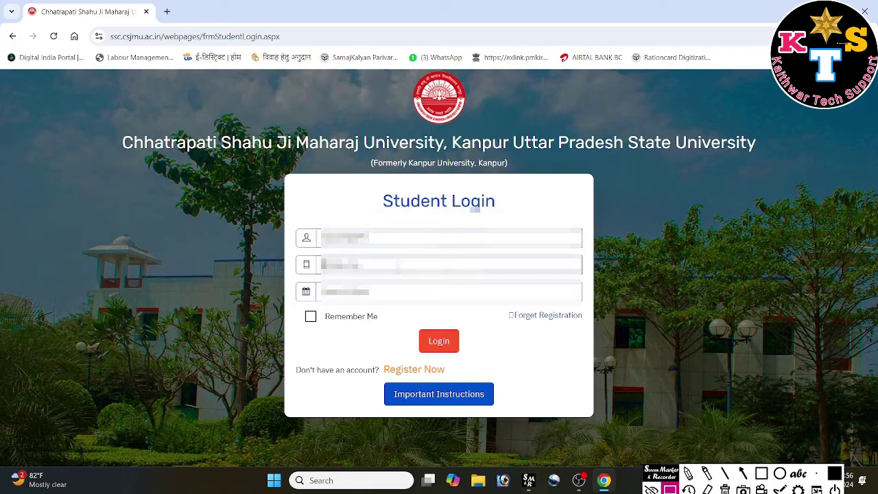
{"action": "type", "text": "9876543210"}
{"action": "key", "text": "Tab"}
Pick the 2000s date of birth from the calendar and log in
{"action": "left_click", "coordinate": [374, 292]}
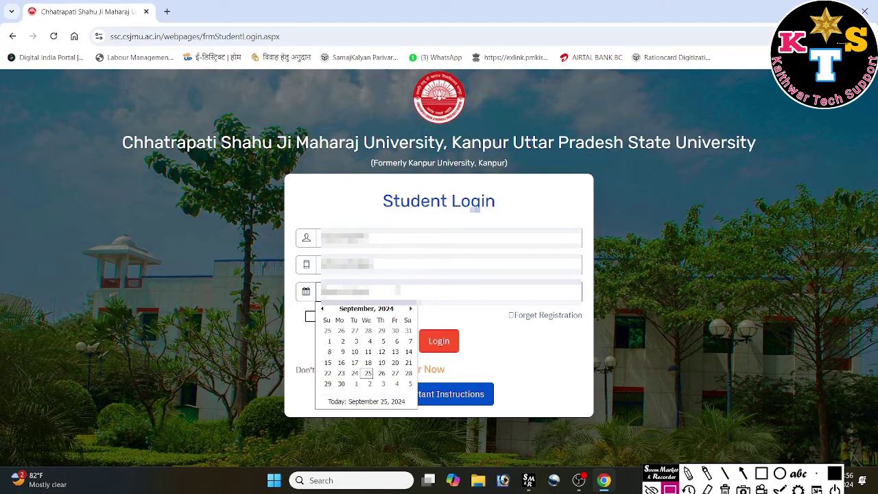
{"action": "left_click", "coordinate": [382, 310]}
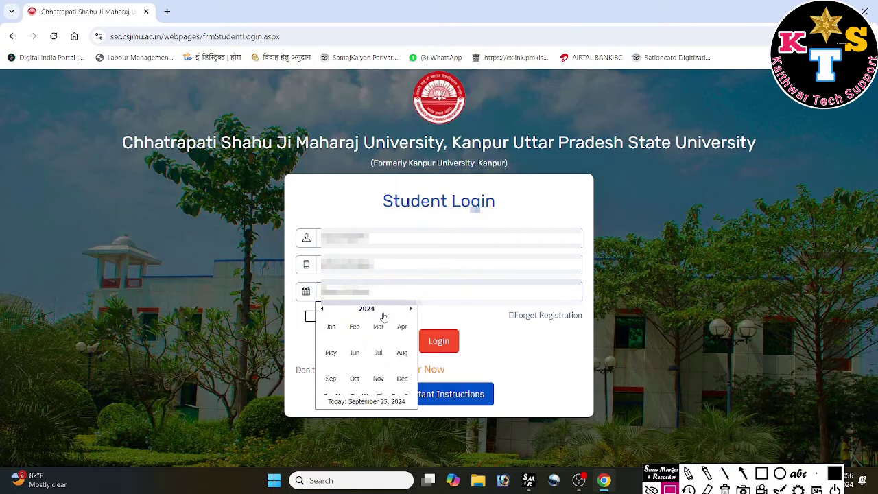
{"action": "left_click", "coordinate": [366, 310]}
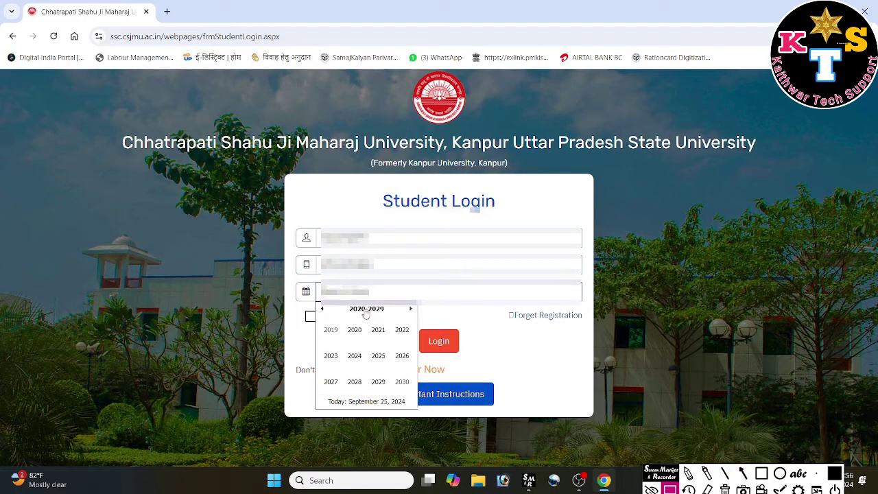
{"action": "left_click", "coordinate": [321, 310]}
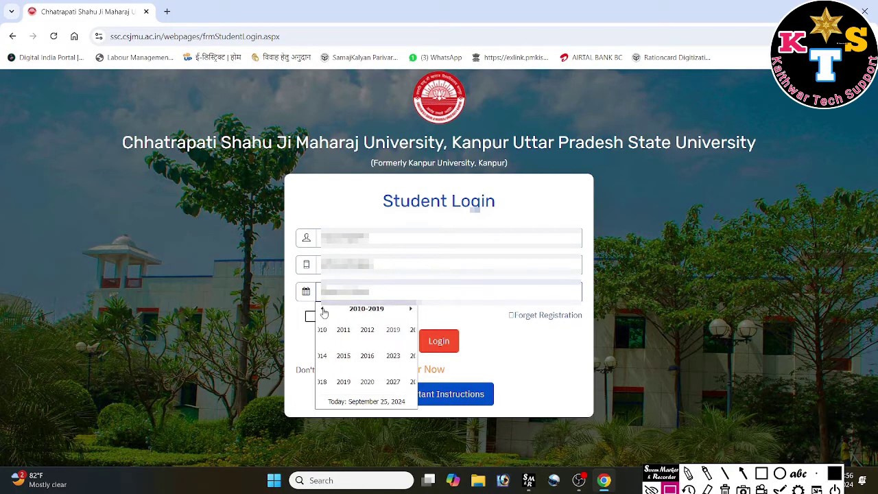
{"action": "left_click", "coordinate": [321, 309]}
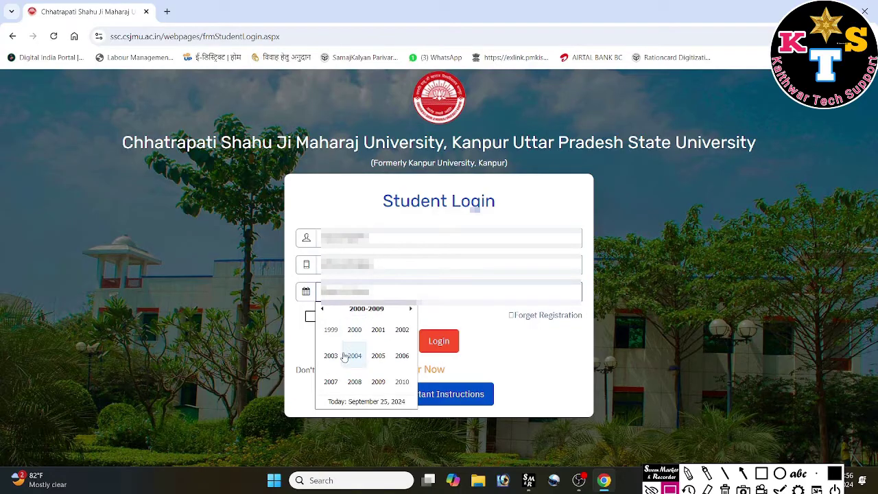
{"action": "left_click", "coordinate": [372, 331]}
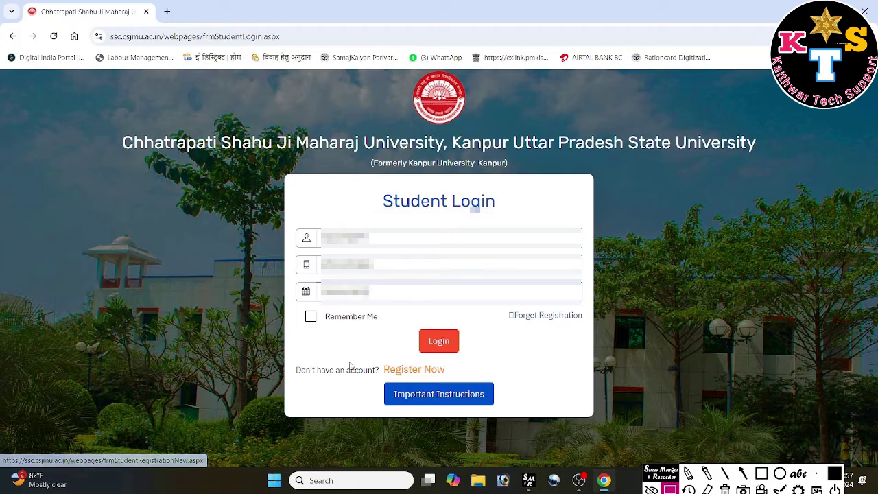
{"action": "left_click", "coordinate": [439, 342]}
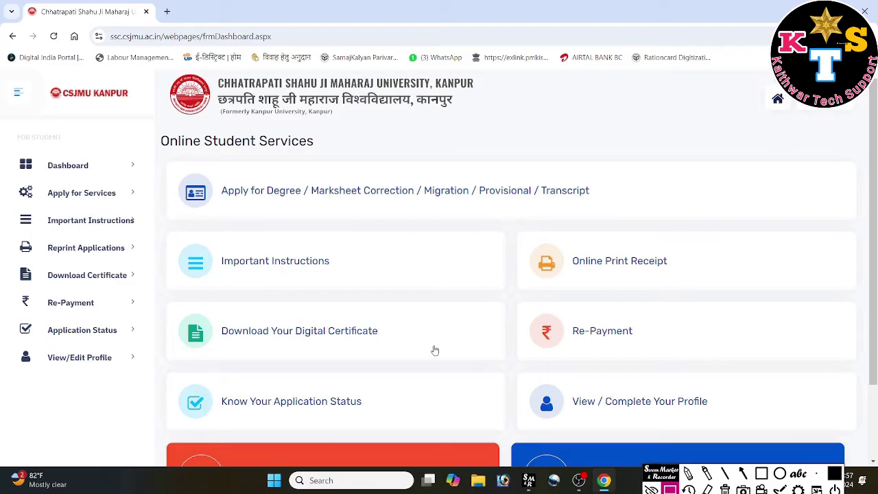
Try Apply for Degree, dismiss the incomplete-profile alert, and choose Complete Now for the profile
{"action": "left_click", "coordinate": [380, 213]}
{"action": "key", "text": "Return"}
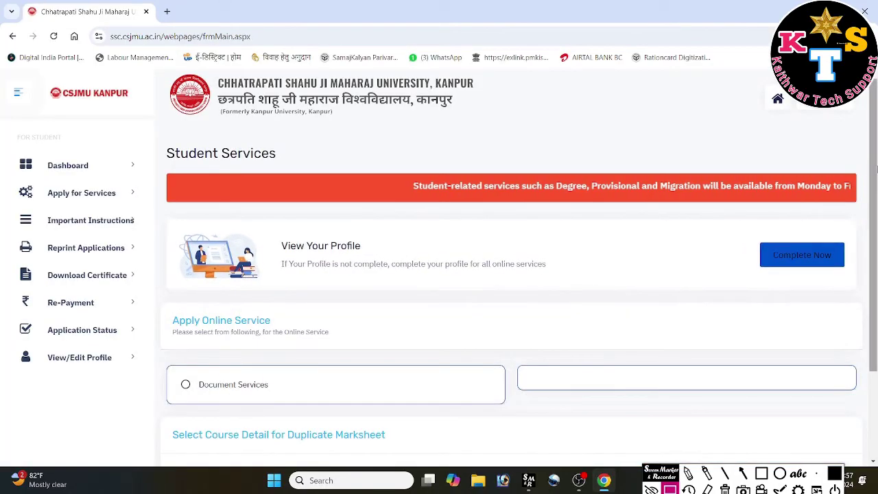
{"action": "left_click", "coordinate": [801, 265]}
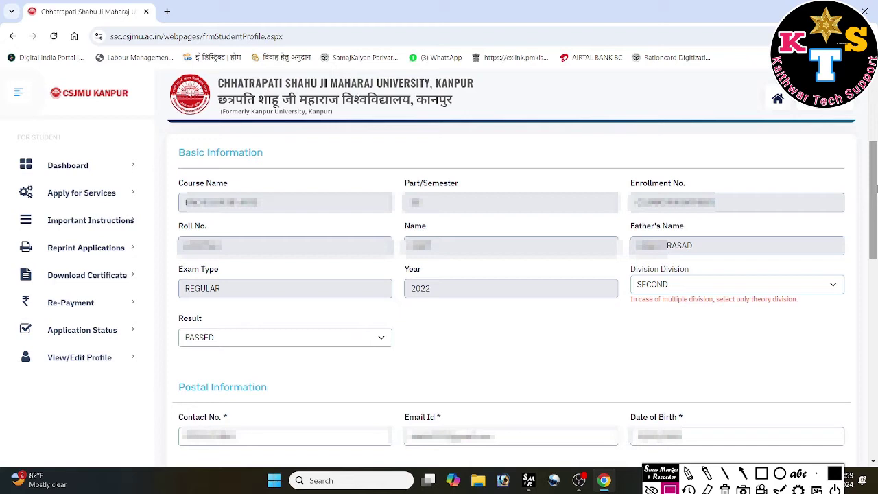
Fill in the three postal address lines and the pincode
{"action": "scroll", "coordinate": [480, 274], "scroll_direction": "down", "scroll_amount": 3}
{"action": "left_click", "coordinate": [403, 254]}
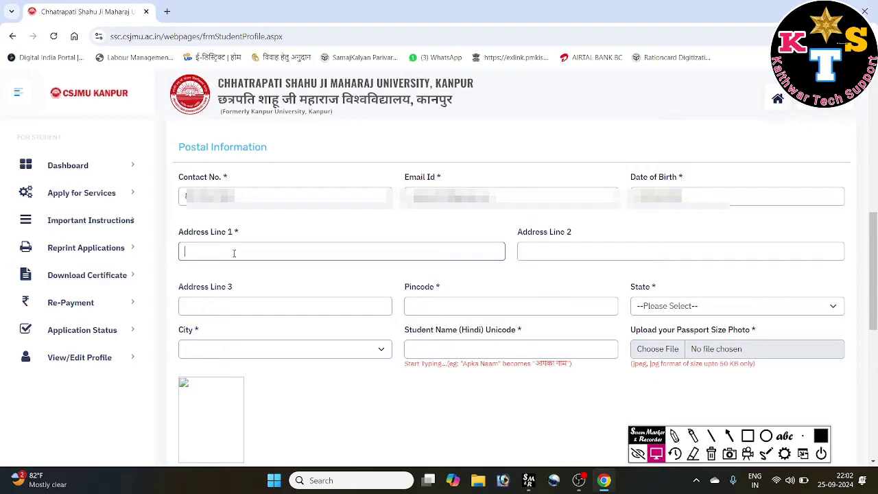
{"action": "left_click", "coordinate": [548, 256]}
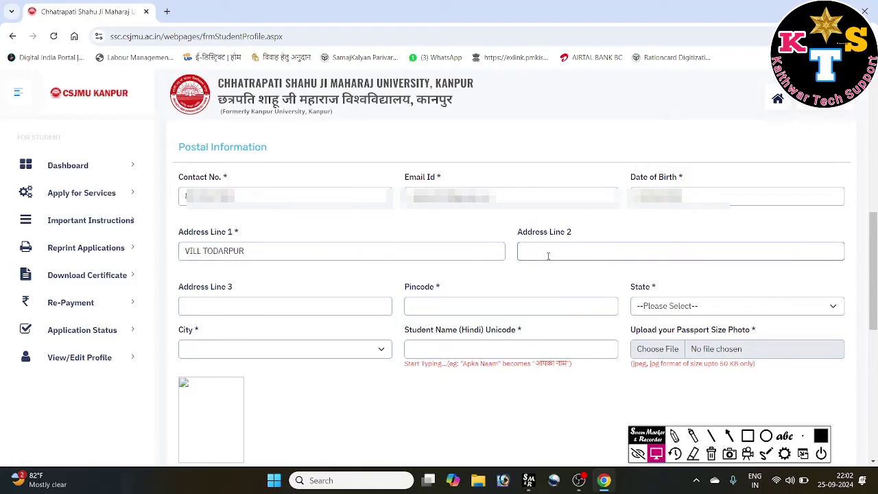
{"action": "left_click", "coordinate": [256, 311]}
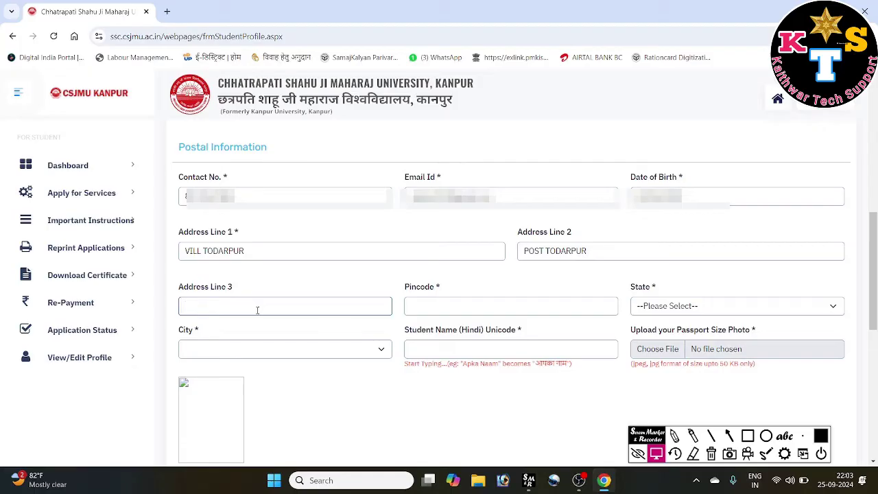
{"action": "left_click", "coordinate": [428, 310]}
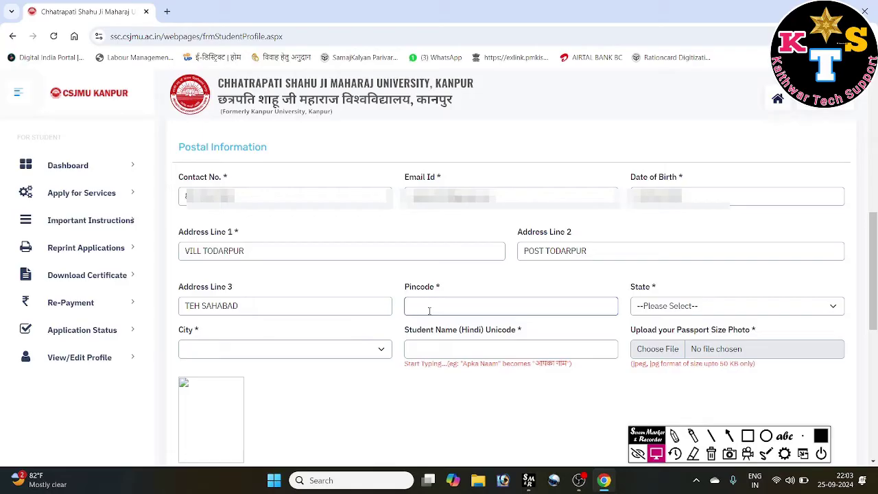
Set State to Uttar Pradesh and type the student's name in Hindi
{"action": "left_click", "coordinate": [701, 313]}
{"action": "key", "text": "u"}
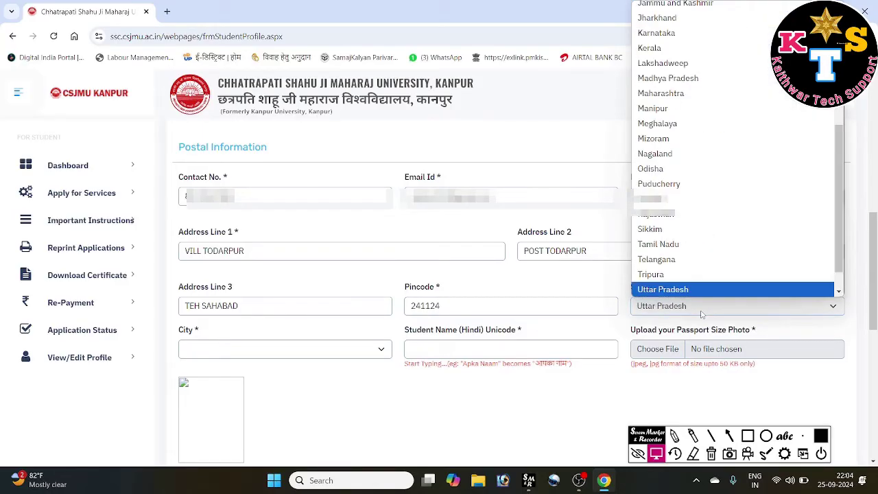
{"action": "key", "text": "Return"}
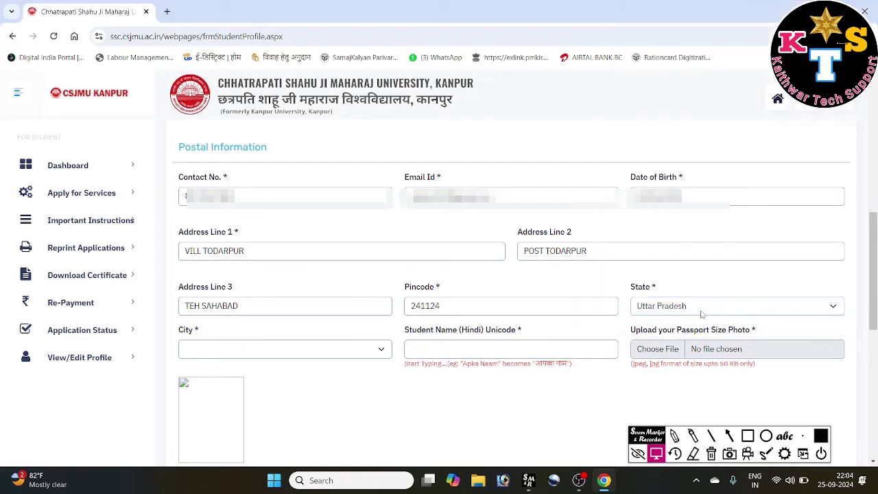
{"action": "left_click", "coordinate": [325, 351]}
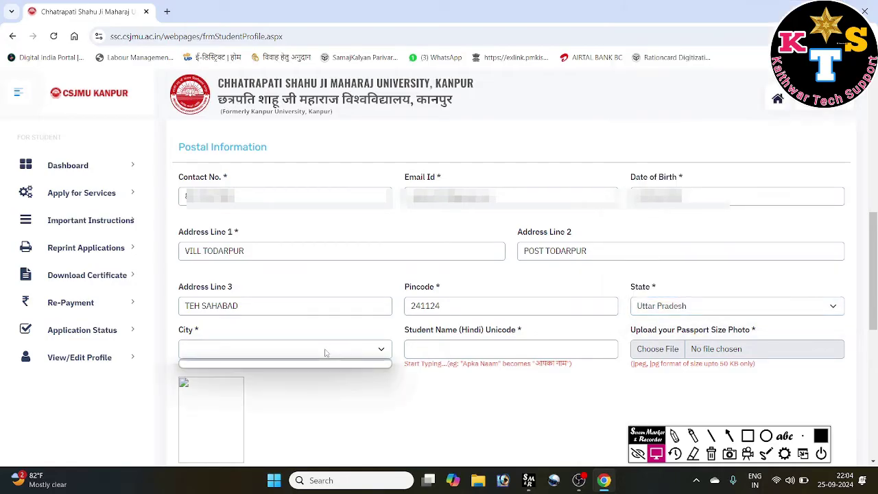
{"action": "left_click", "coordinate": [325, 351]}
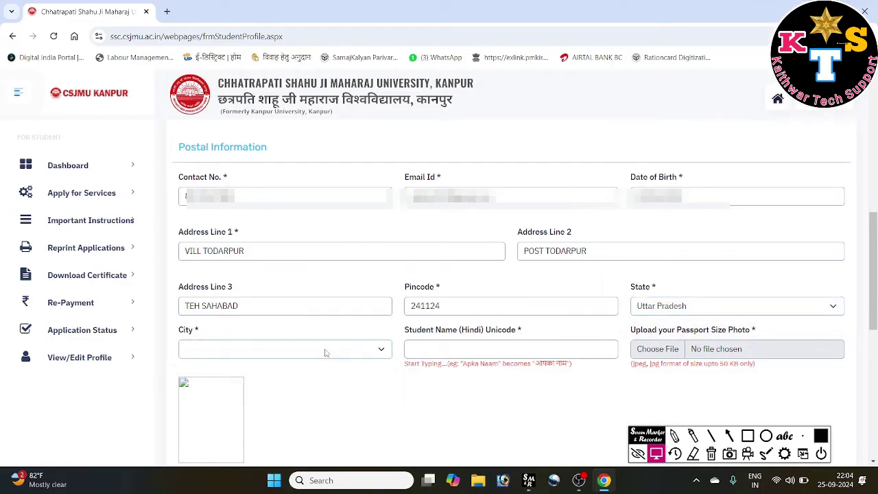
{"action": "left_click", "coordinate": [446, 347]}
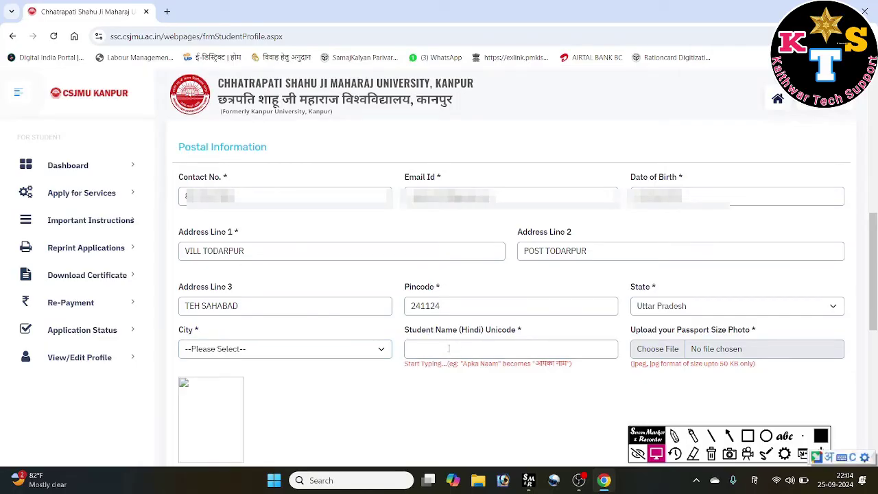
{"action": "left_click", "coordinate": [449, 348]}
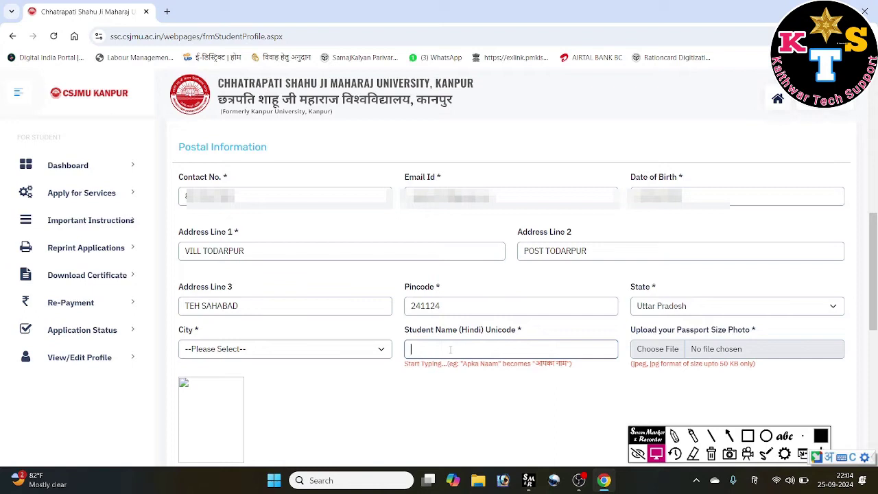
{"action": "type", "text": "रूबी"}
{"action": "key", "text": "super+space"}
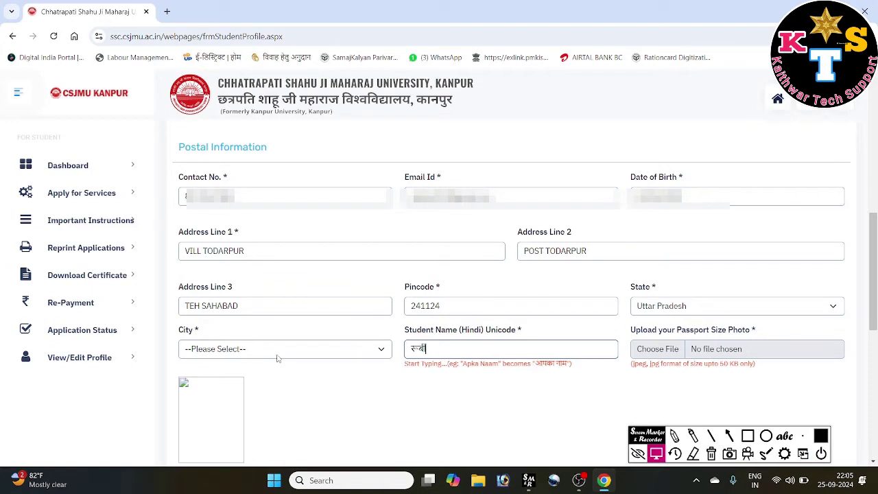
{"action": "left_click", "coordinate": [278, 358]}
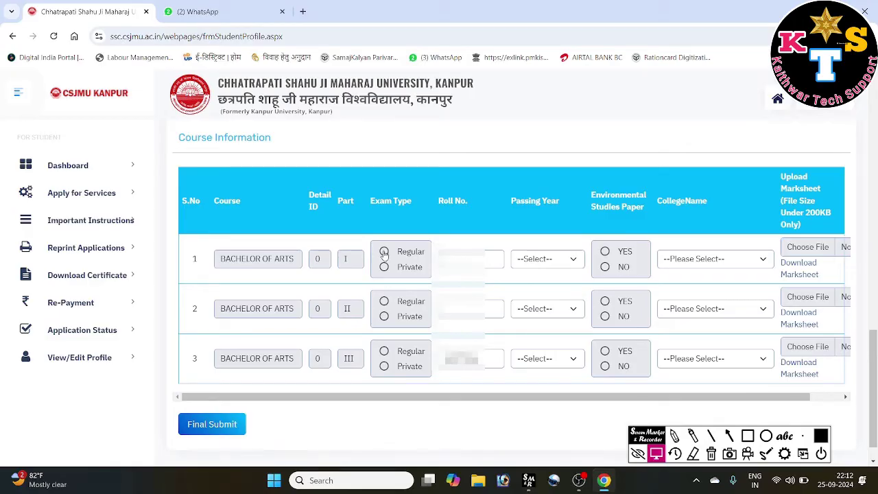
Fill Part I: Regular, roll number, passing year 2020, Environmental Studies NO, college, marksheet JPEG
{"action": "left_click", "coordinate": [384, 252]}
{"action": "left_click", "coordinate": [490, 256]}
{"action": "type", "text": "12"}
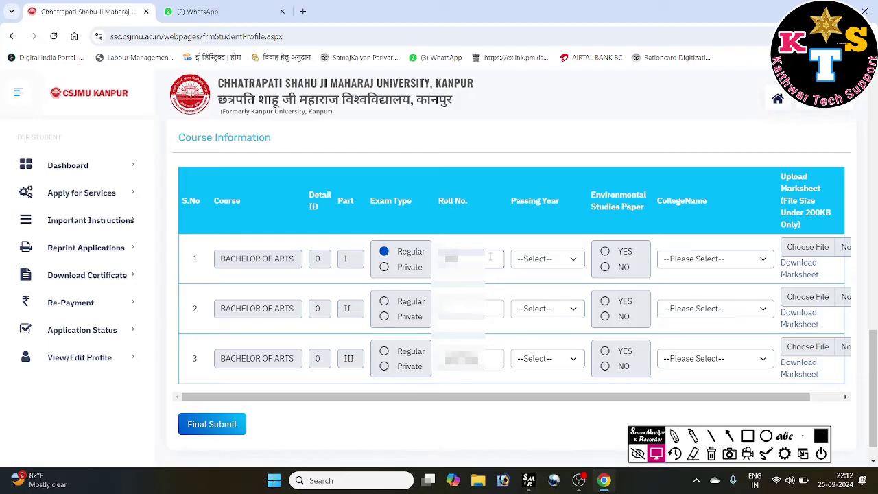
{"action": "type", "text": "3456"}
{"action": "left_click", "coordinate": [533, 264]}
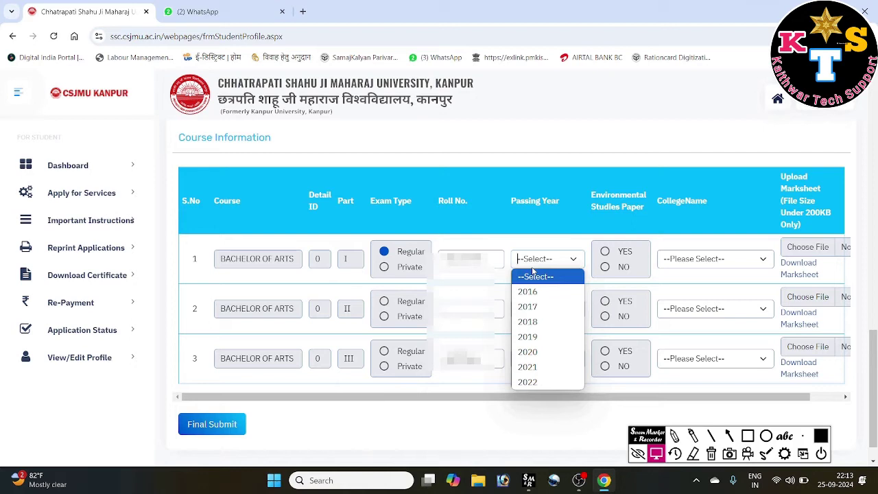
{"action": "left_click", "coordinate": [533, 352]}
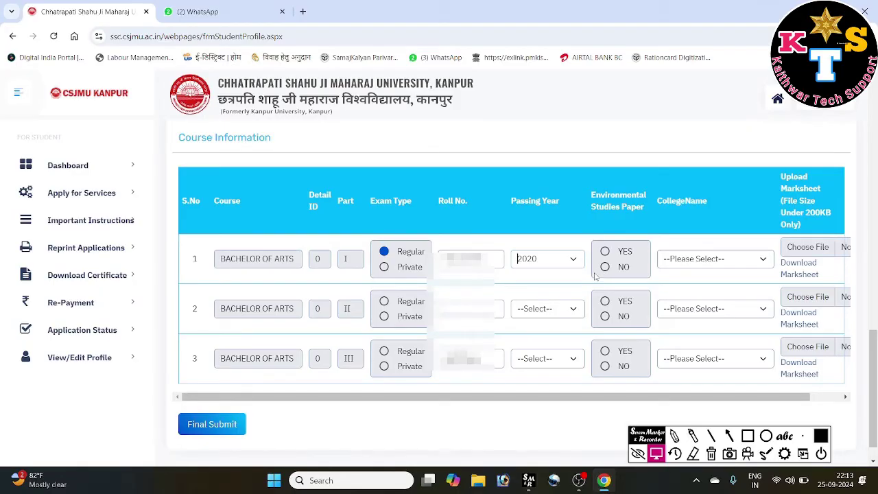
{"action": "left_click", "coordinate": [605, 267]}
{"action": "left_click", "coordinate": [710, 264]}
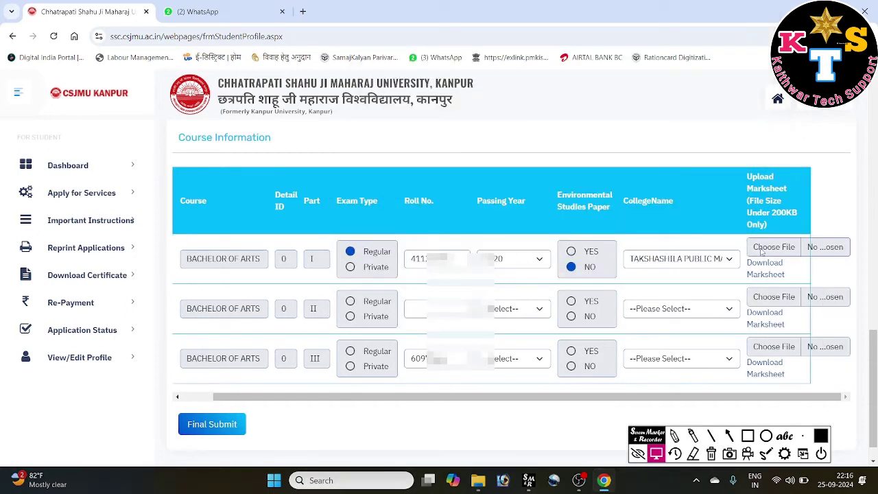
{"action": "left_click", "coordinate": [774, 247]}
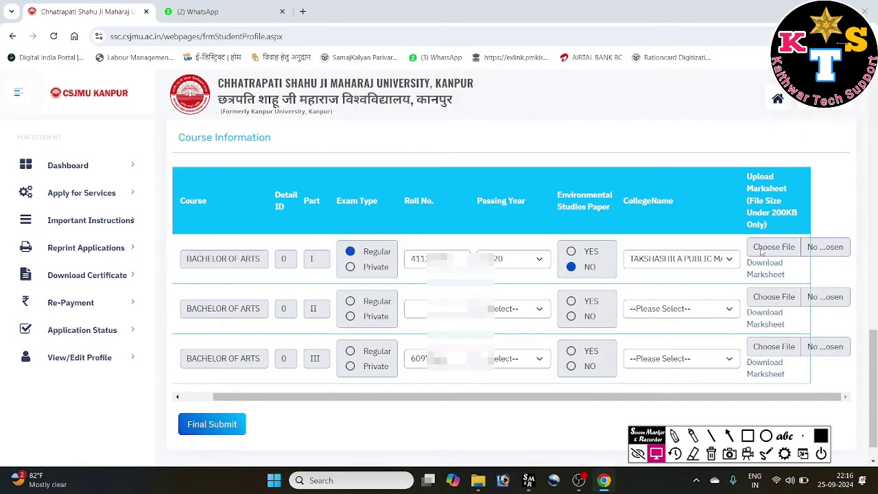
{"action": "double_click", "coordinate": [166, 89]}
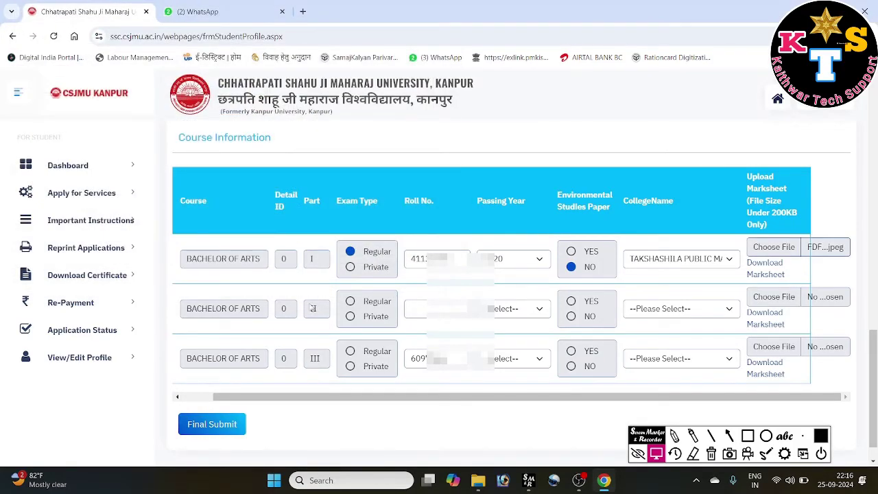
Fill Part II: Regular, pasted roll number, passing year 2021, Environmental Studies YES, college
{"action": "left_click", "coordinate": [350, 303]}
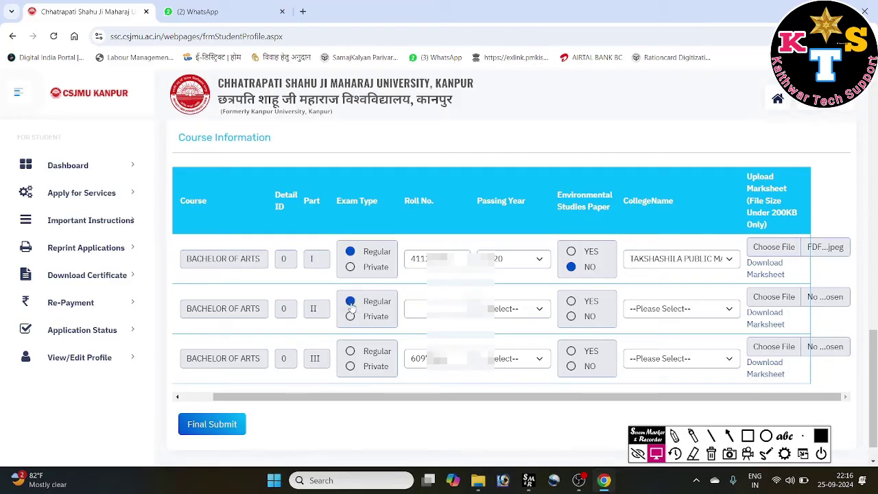
{"action": "left_click", "coordinate": [415, 316]}
{"action": "key", "text": "ctrl+v"}
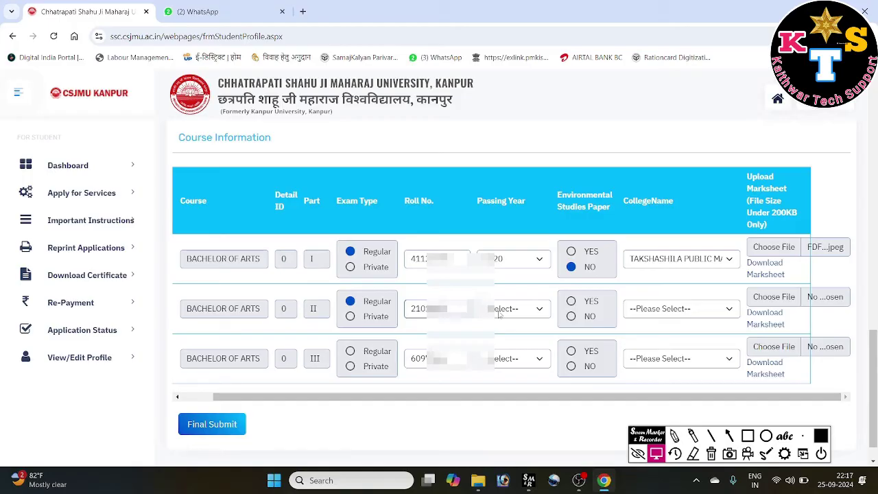
{"action": "left_click", "coordinate": [500, 313]}
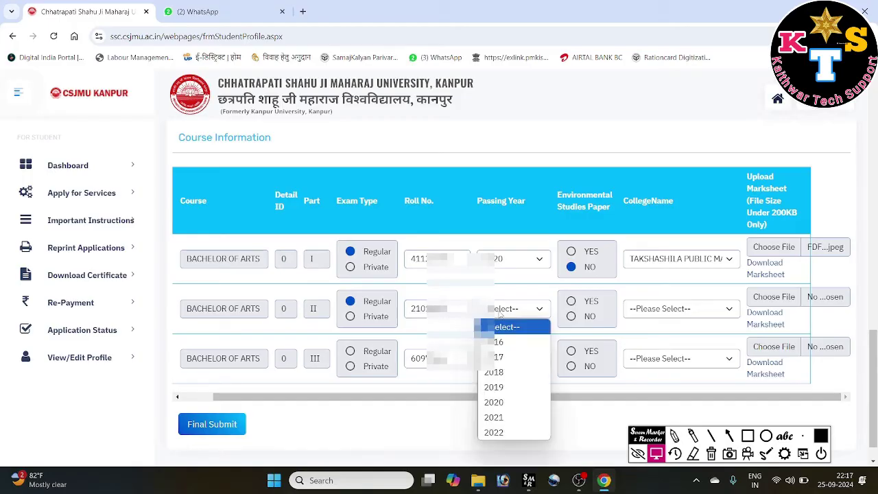
{"action": "left_click", "coordinate": [509, 417]}
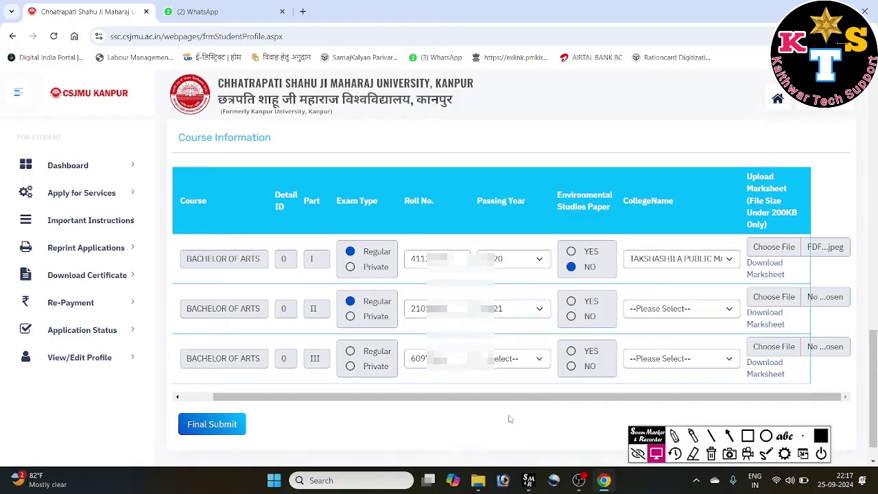
{"action": "left_click", "coordinate": [572, 302]}
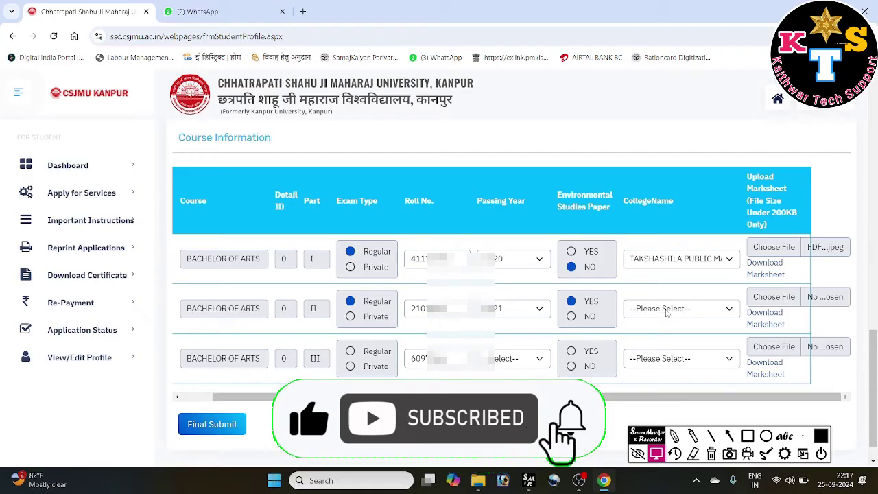
{"action": "left_click", "coordinate": [666, 313]}
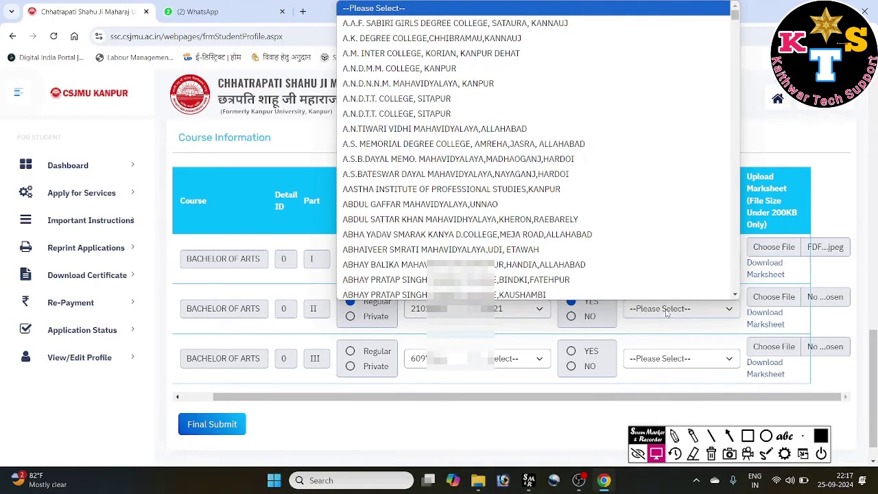
{"action": "type", "text": "t"}
{"action": "key", "text": "Down"}
{"action": "key", "text": "Down"}
{"action": "key", "text": "Down"}
{"action": "key", "text": "Down"}
{"action": "key", "text": "Down"}
{"action": "key", "text": "Down"}
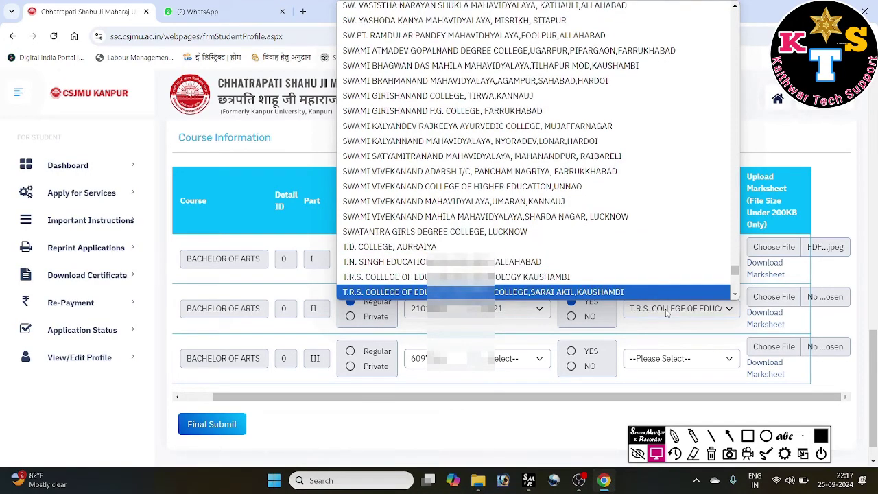
{"action": "key", "text": "Up"}
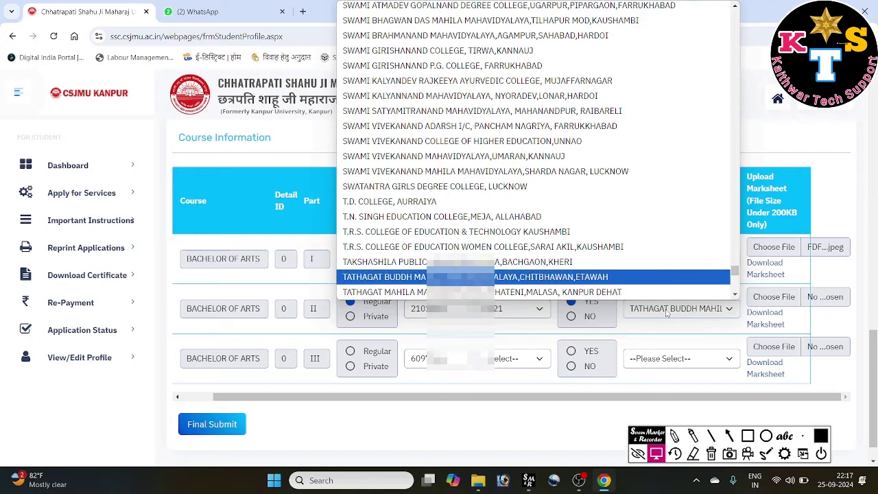
{"action": "key", "text": "Down"}
{"action": "key", "text": "Up"}
{"action": "key", "text": "Up"}
{"action": "key", "text": "Return"}
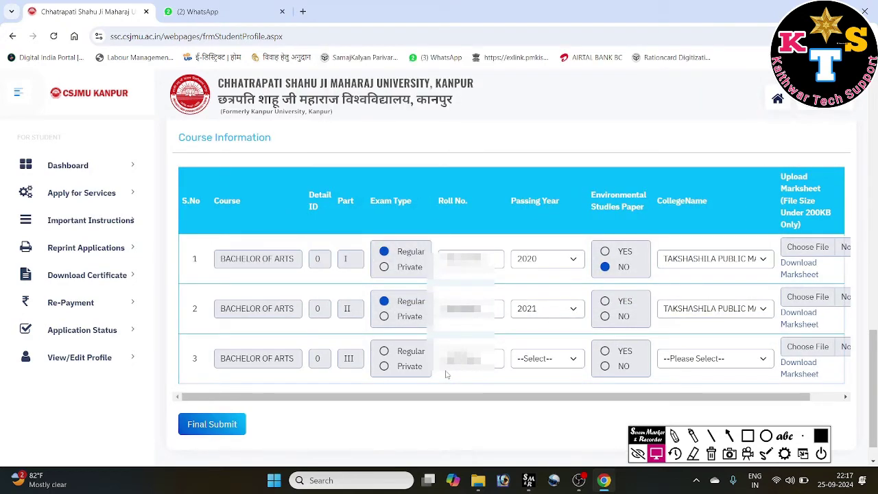
Fill Part III: Regular, passing year 2022, Environmental Studies NO, and its college
{"action": "left_click", "coordinate": [384, 367]}
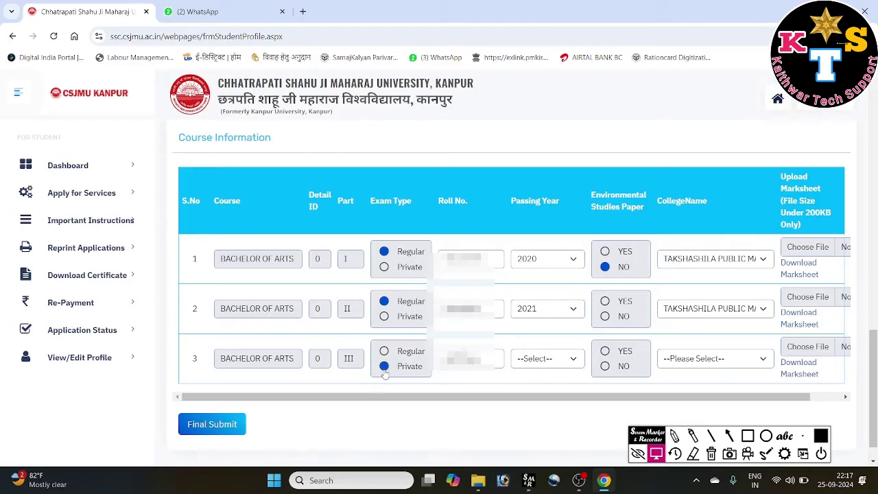
{"action": "left_click", "coordinate": [521, 364]}
{"action": "left_click", "coordinate": [541, 358]}
{"action": "left_click", "coordinate": [559, 364]}
{"action": "left_click", "coordinate": [549, 341]}
{"action": "left_click", "coordinate": [605, 367]}
{"action": "left_click", "coordinate": [675, 366]}
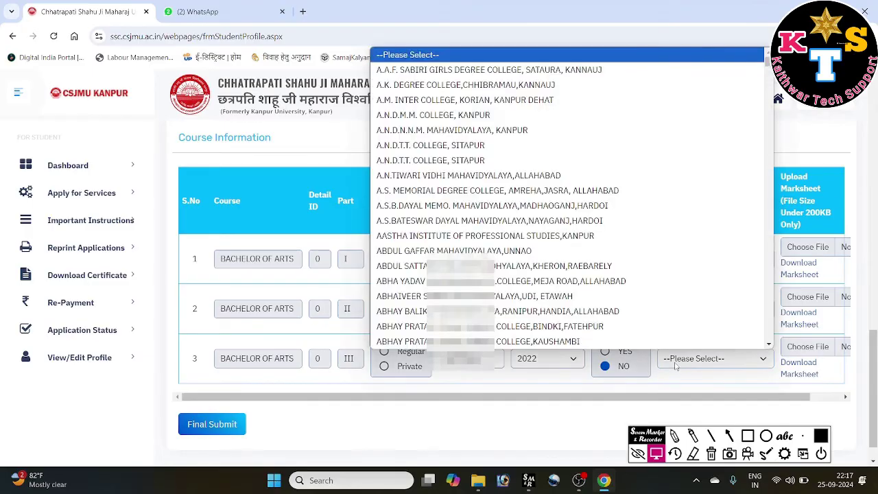
{"action": "key", "text": "t"}
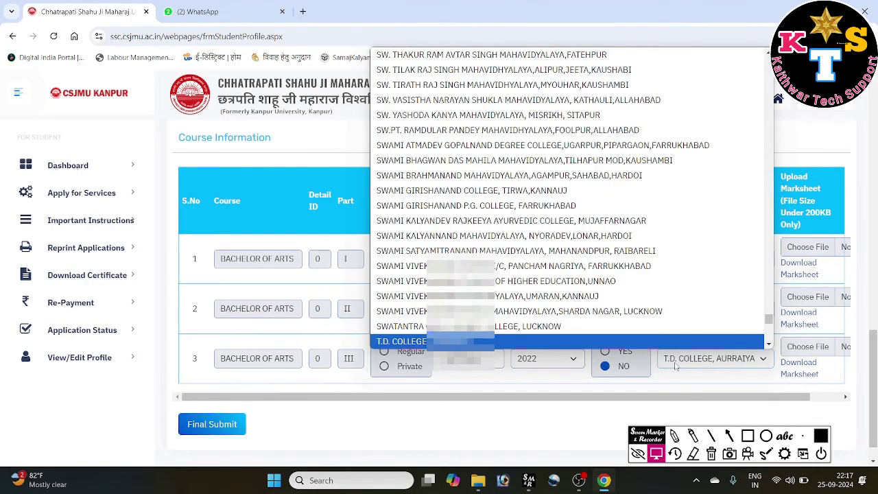
{"action": "key", "text": "a"}
{"action": "key", "text": "k"}
{"action": "key", "text": "Return"}
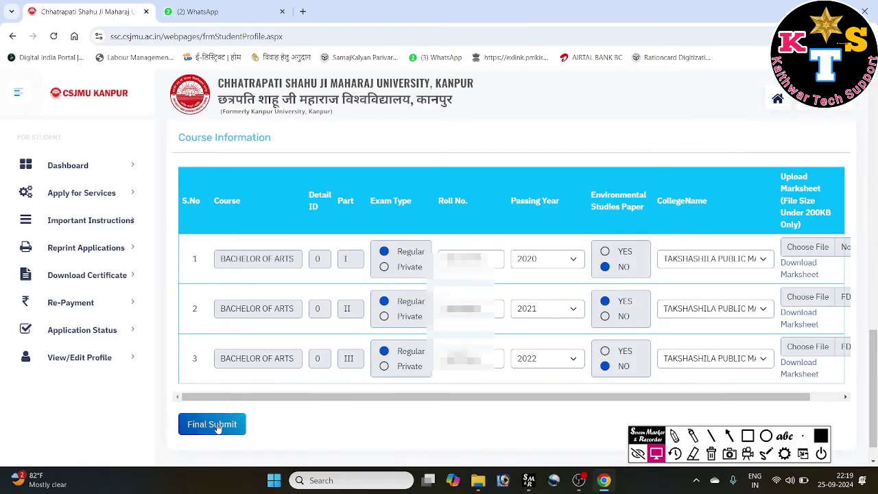
Final-submit the profile, acknowledge the 'Profile Update successfully' alert, and return to the Dashboard
{"action": "left_click", "coordinate": [216, 427]}
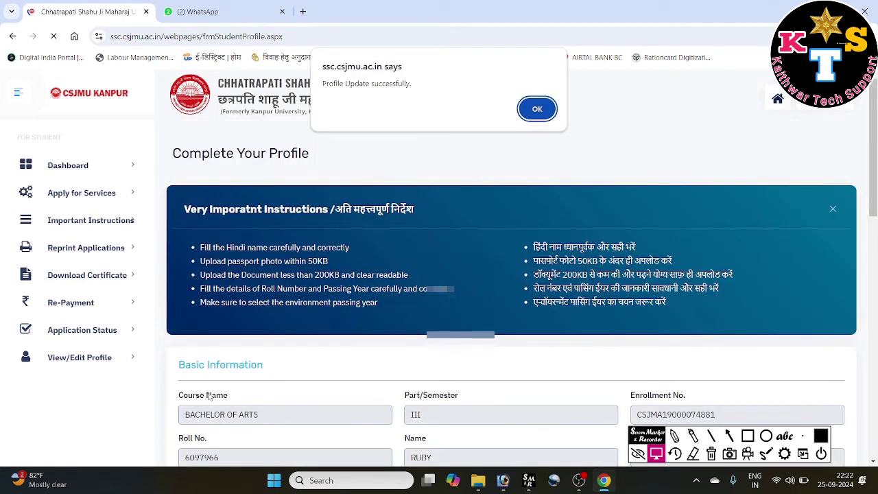
{"action": "left_click", "coordinate": [521, 111]}
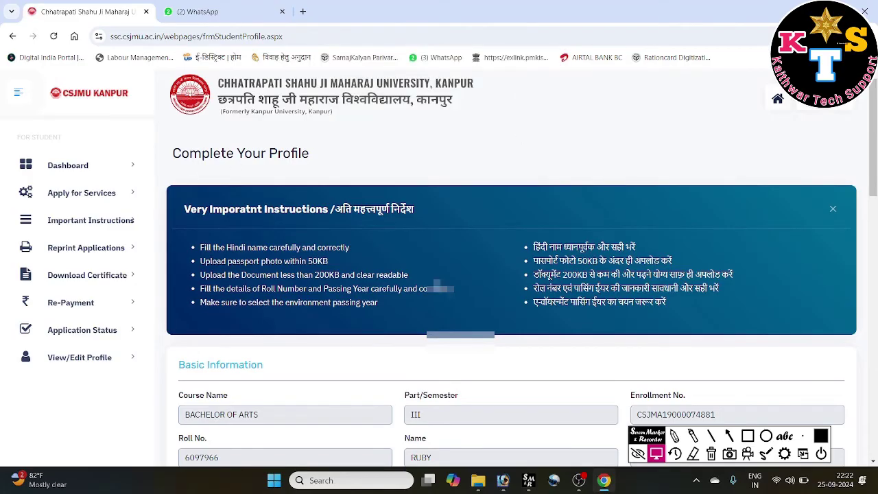
{"action": "left_click", "coordinate": [95, 171]}
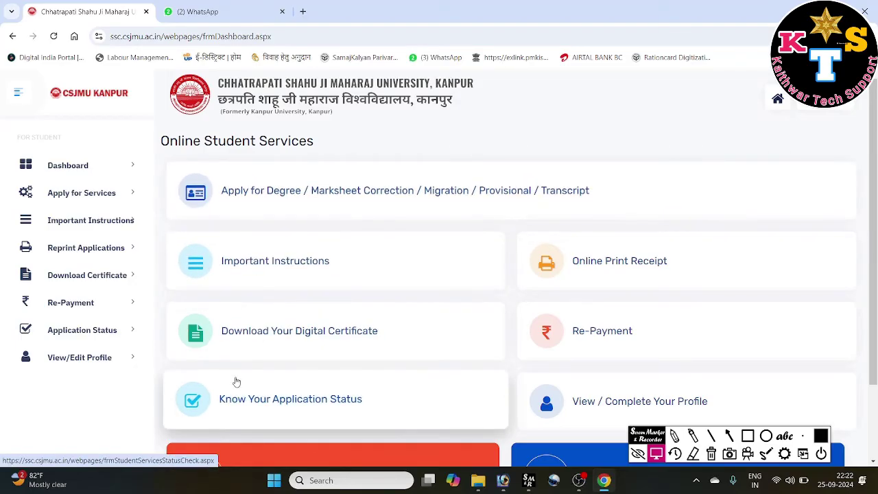
Start a Document Services application with Migration ticked, totalling 300
{"action": "left_click", "coordinate": [95, 194]}
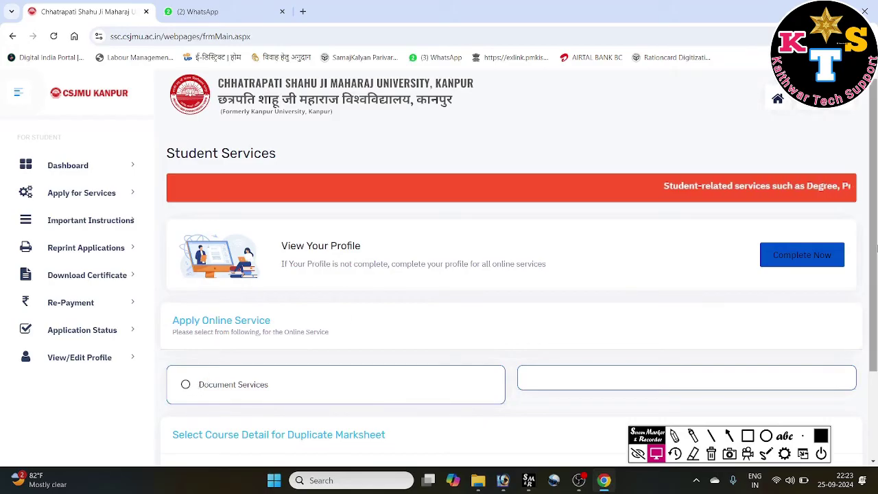
{"action": "scroll", "coordinate": [875, 334], "scroll_direction": "down", "scroll_amount": 2}
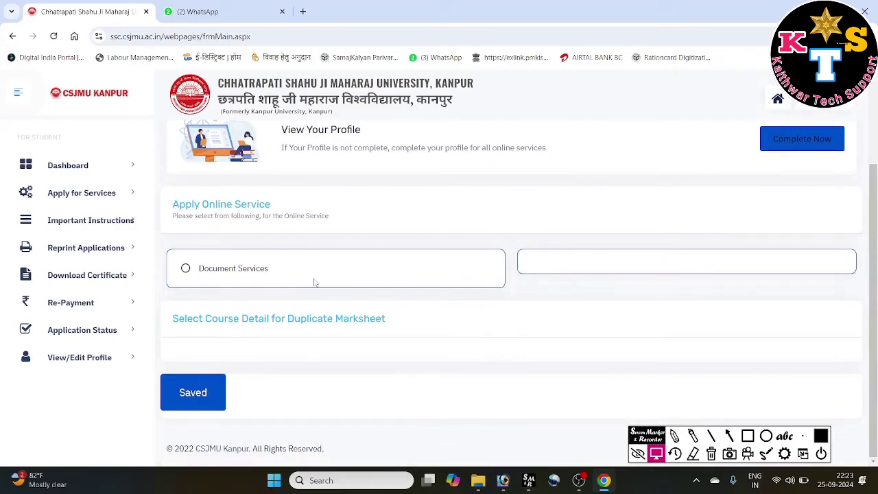
{"action": "left_click", "coordinate": [186, 270]}
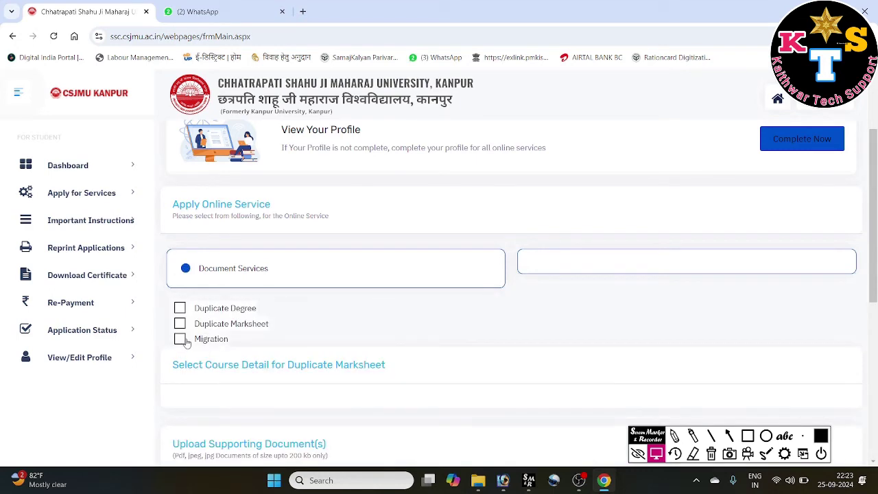
{"action": "left_click", "coordinate": [180, 339]}
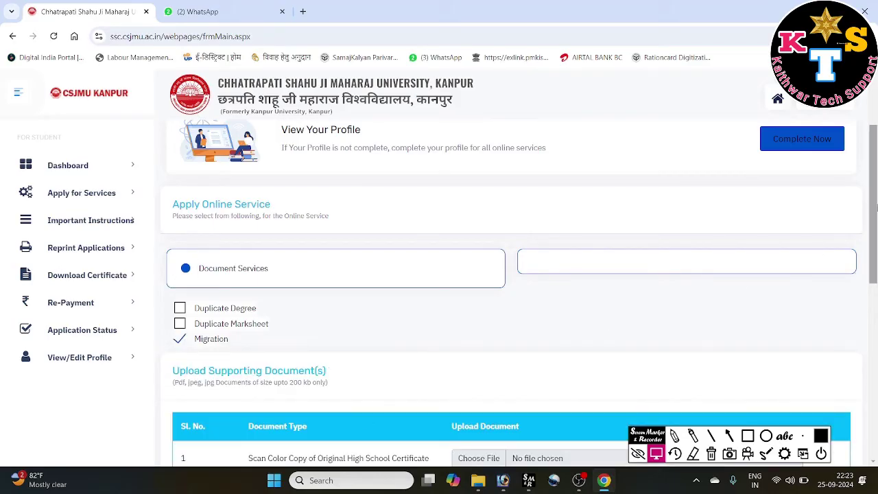
{"action": "scroll", "coordinate": [875, 246], "scroll_direction": "down", "scroll_amount": 1}
{"action": "left_click_drag", "start_coordinate": [876, 246], "coordinate": [876, 302]}
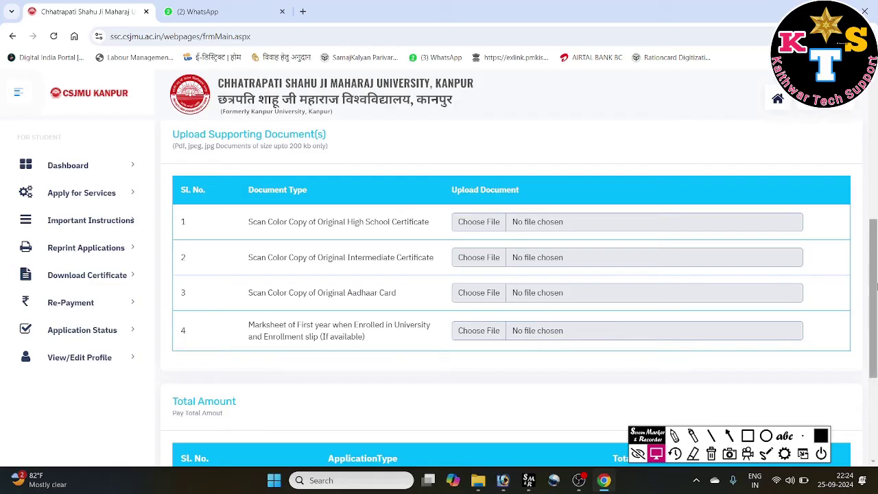
{"action": "left_click_drag", "start_coordinate": [872, 295], "coordinate": [873, 373]}
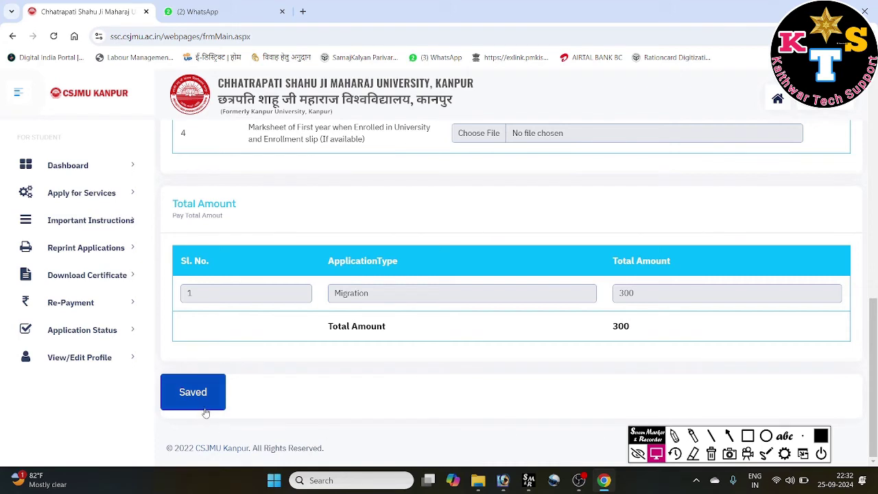
Save the migration application and dismiss the Unlock Saved Option mobile number prompt
{"action": "left_click", "coordinate": [205, 412]}
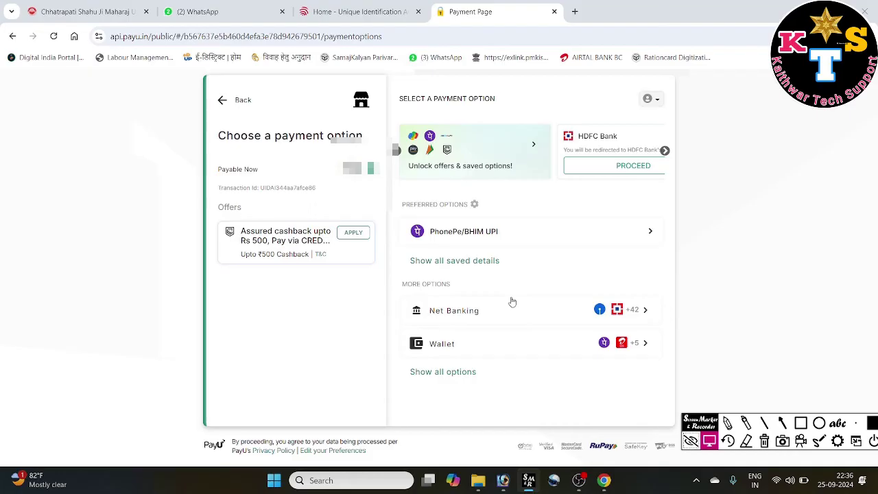
{"action": "left_click", "coordinate": [466, 260]}
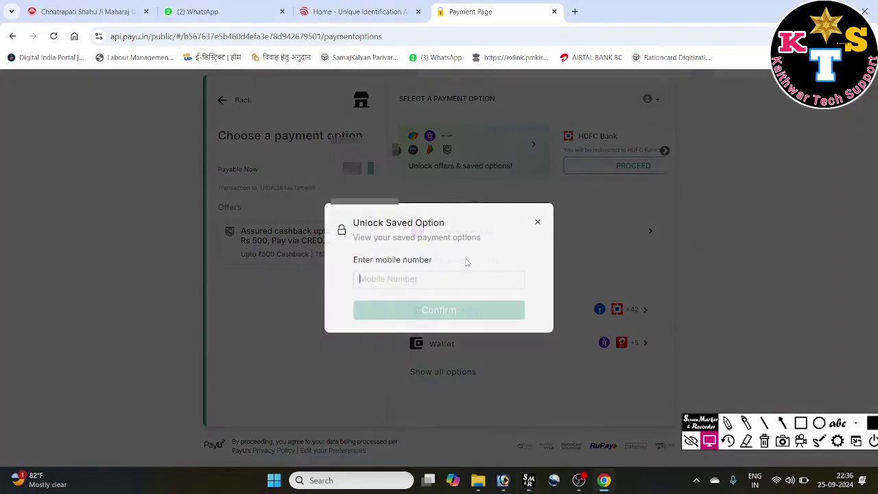
{"action": "left_click", "coordinate": [537, 223]}
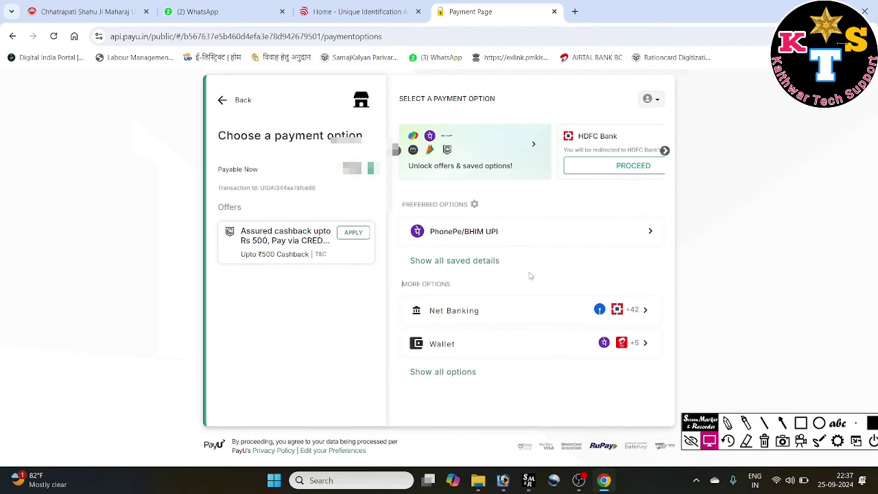
Pay the fee through PhonePe/BHIM UPI, then return to the CSJMU dashboard tab
{"action": "left_click", "coordinate": [510, 233]}
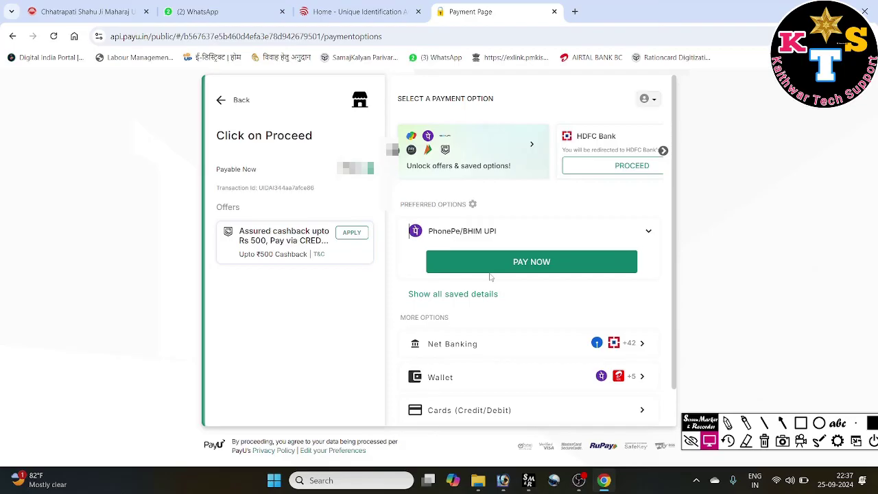
{"action": "left_click", "coordinate": [490, 270]}
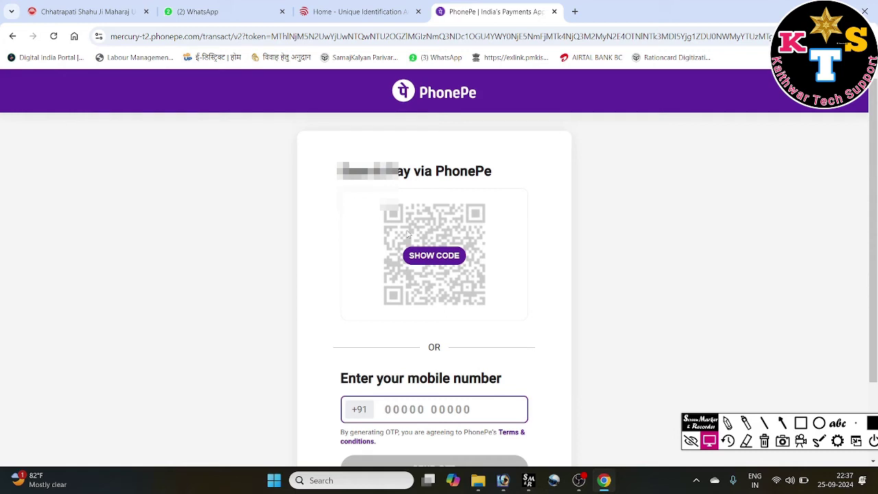
{"action": "key", "text": "ctrl+1"}
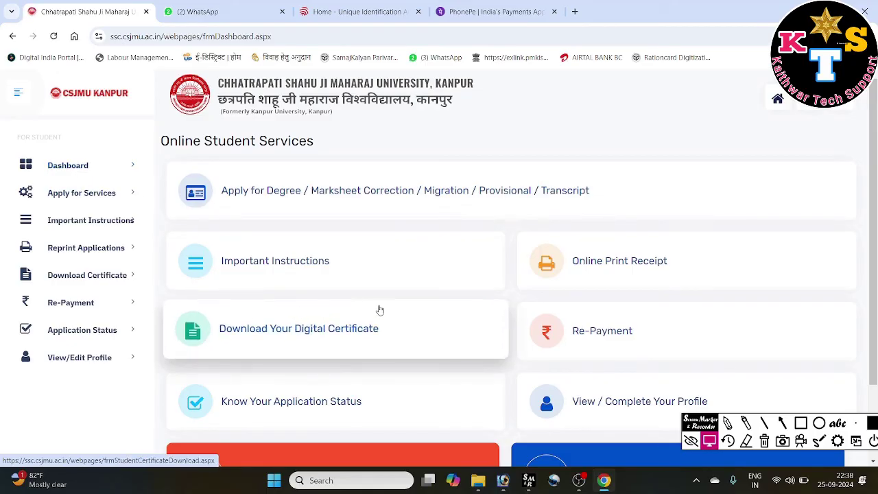
Download the digital migration certificate PDF and view it in Foxit PDF Reader
{"action": "left_click", "coordinate": [327, 341]}
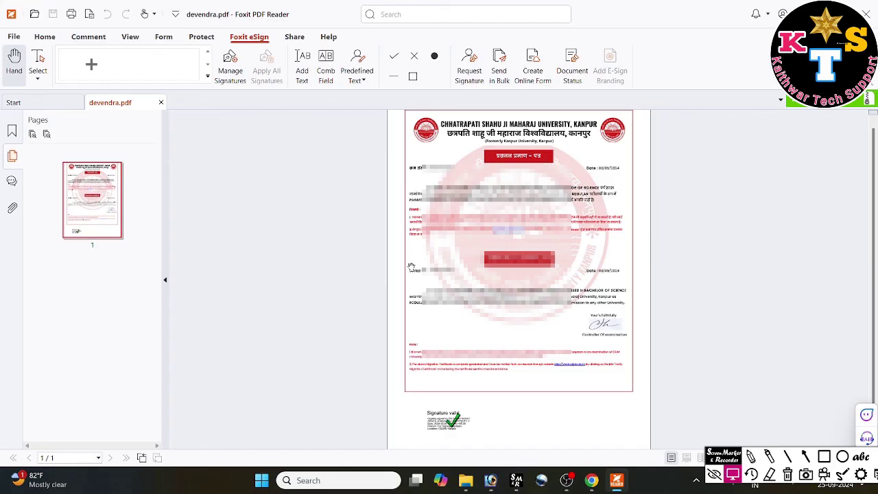
{"action": "key", "text": "alt"}
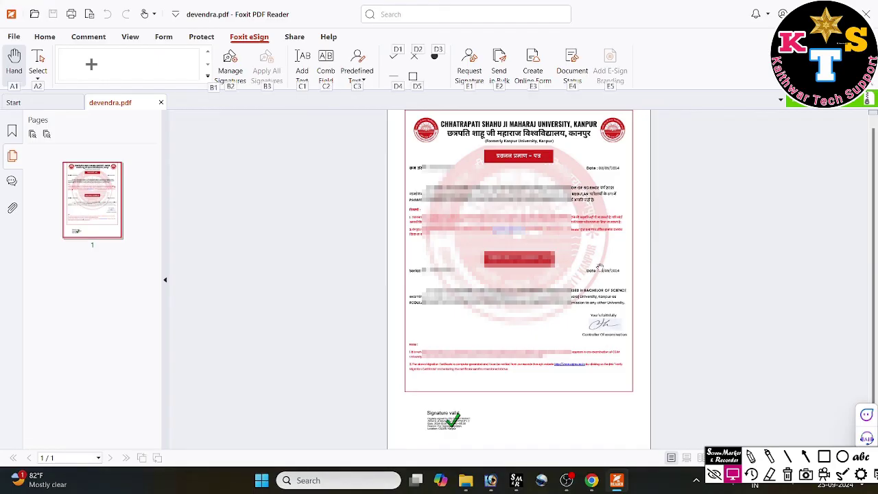